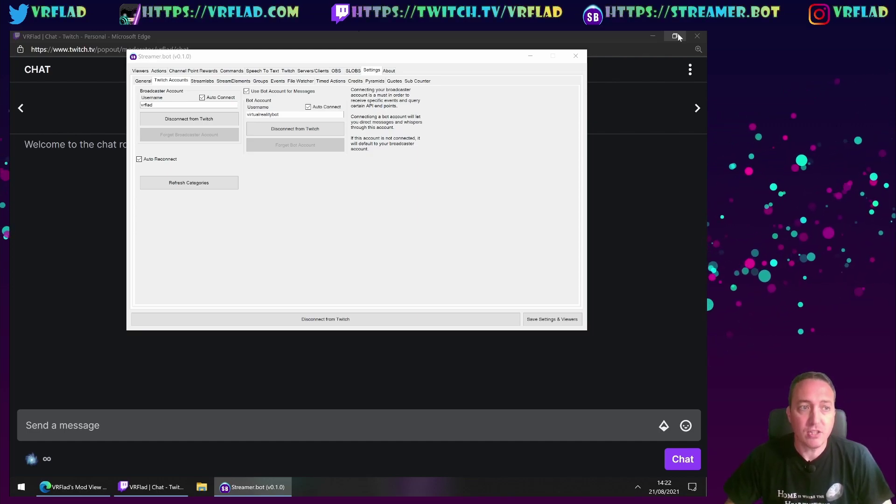
- Add a new action named Website in the group Text commands, leaving it in the Default queue
left_click(160, 71)
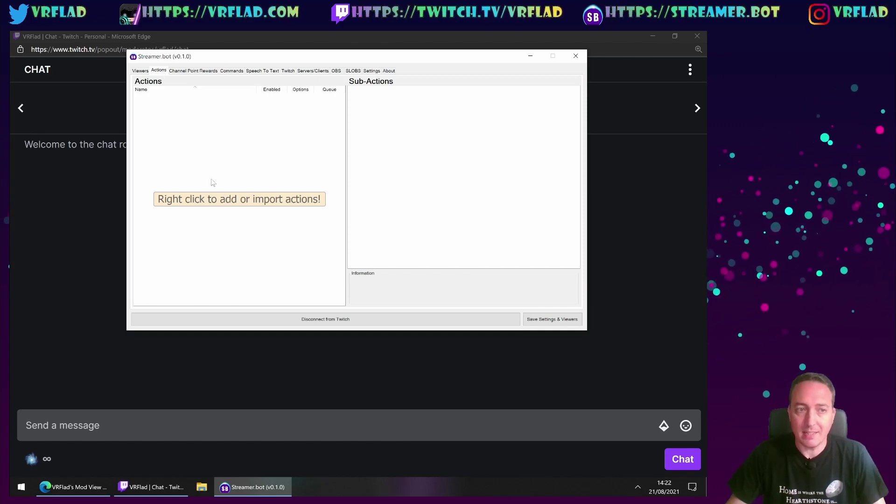
right_click(197, 155)
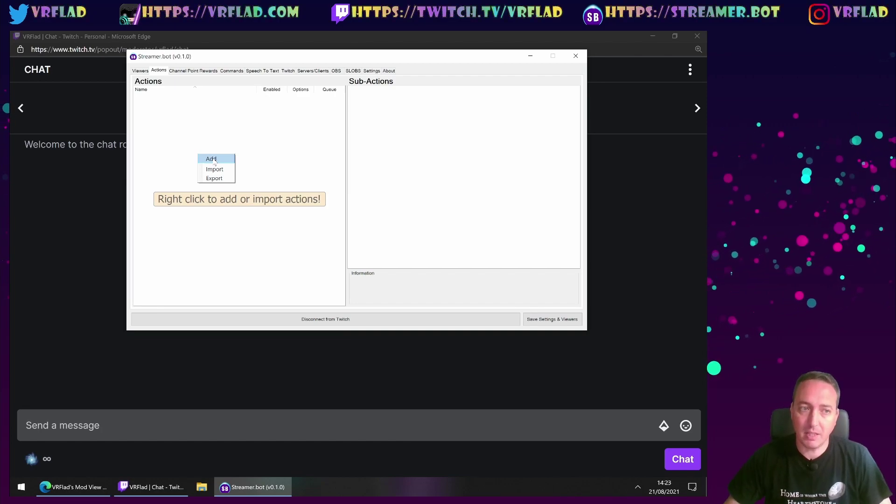
left_click(212, 159)
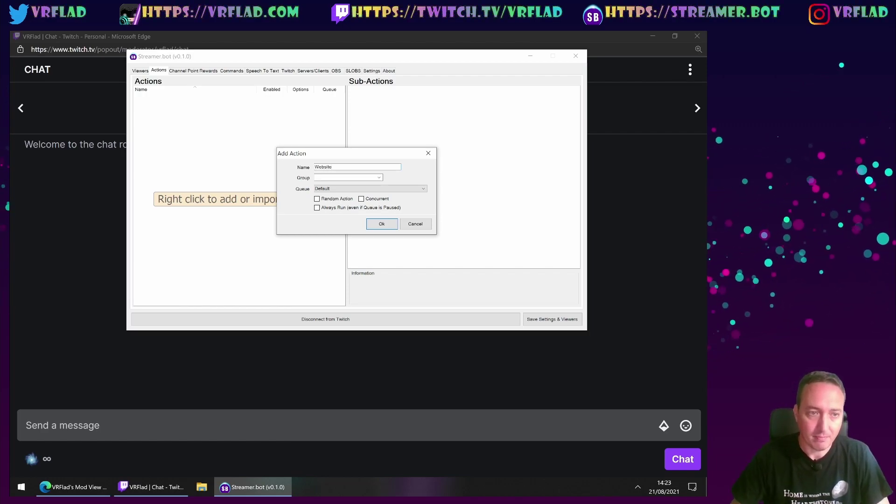
left_click(316, 178)
type("T")
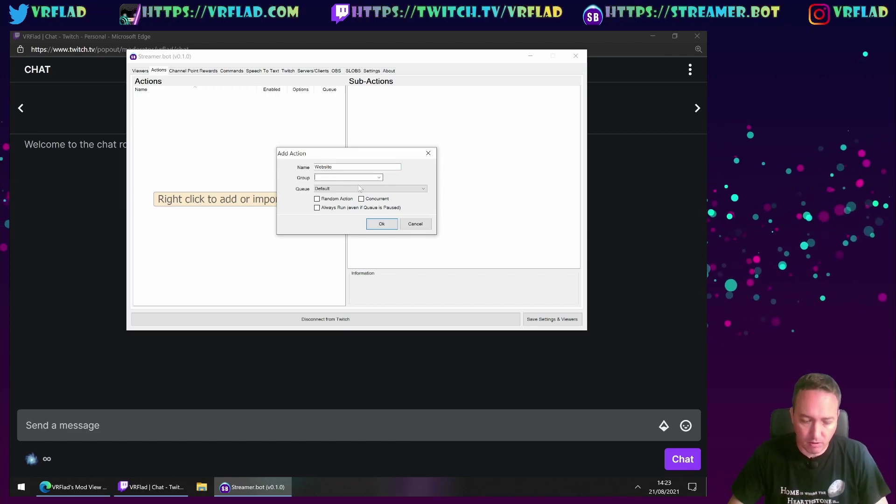
type("e")
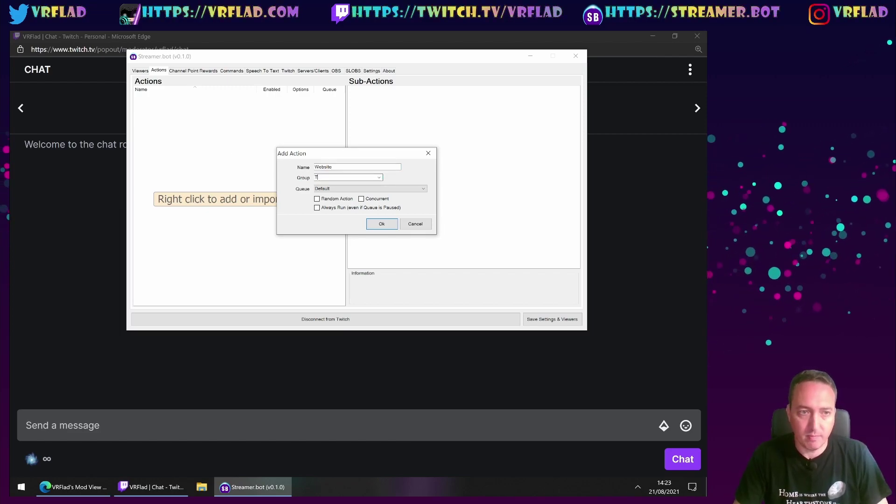
type("xt commands")
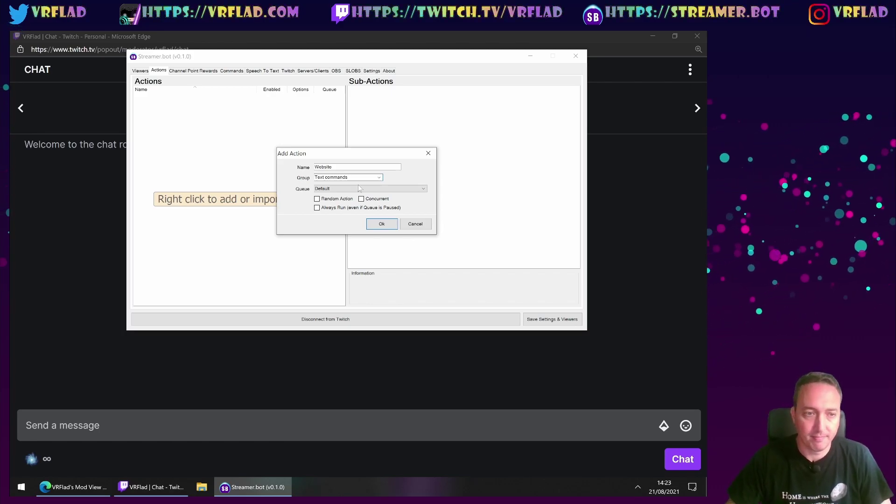
key("ctrl+a")
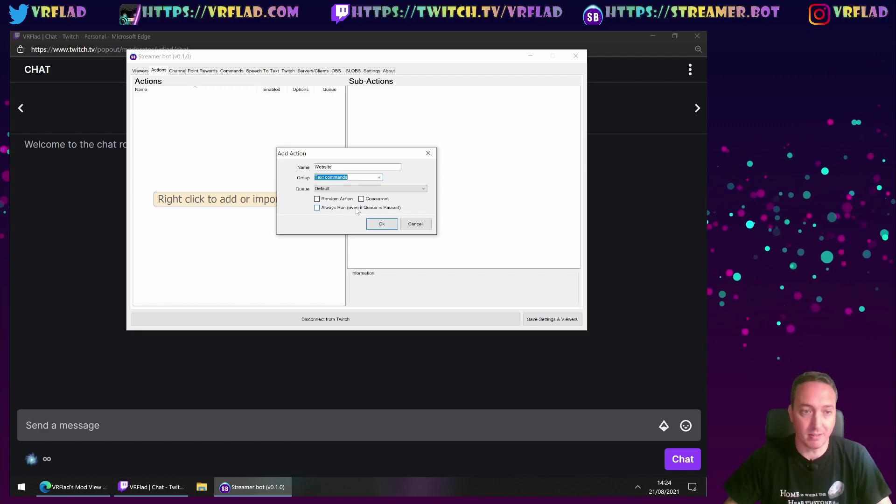
left_click(378, 224)
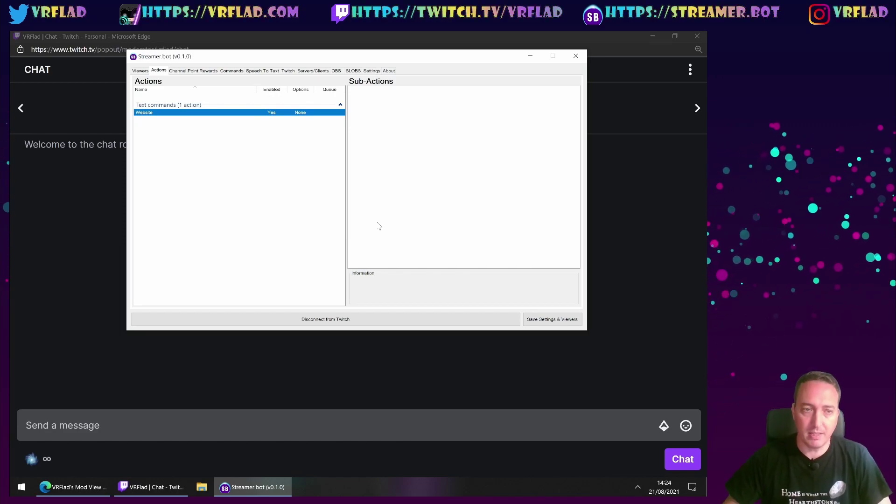
- Start a Twitch Send Message to Channel sub-action for the Website action, with Bot as the preferred account
left_click(393, 119)
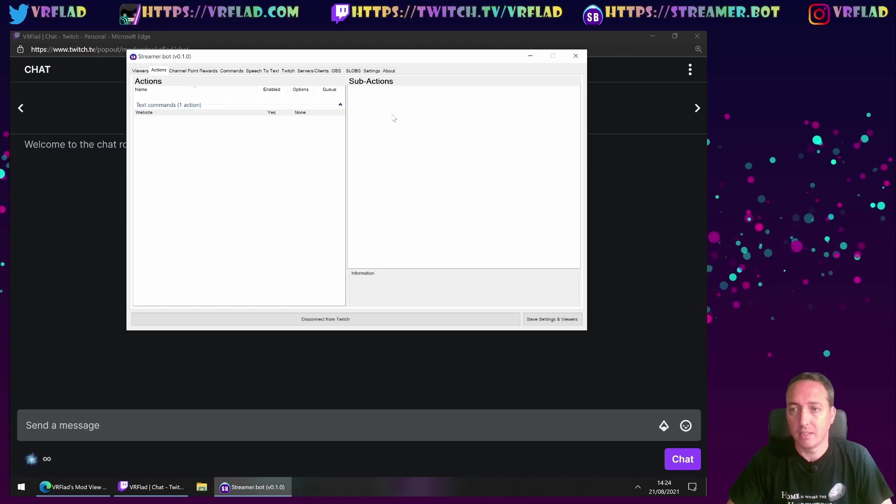
right_click(393, 119)
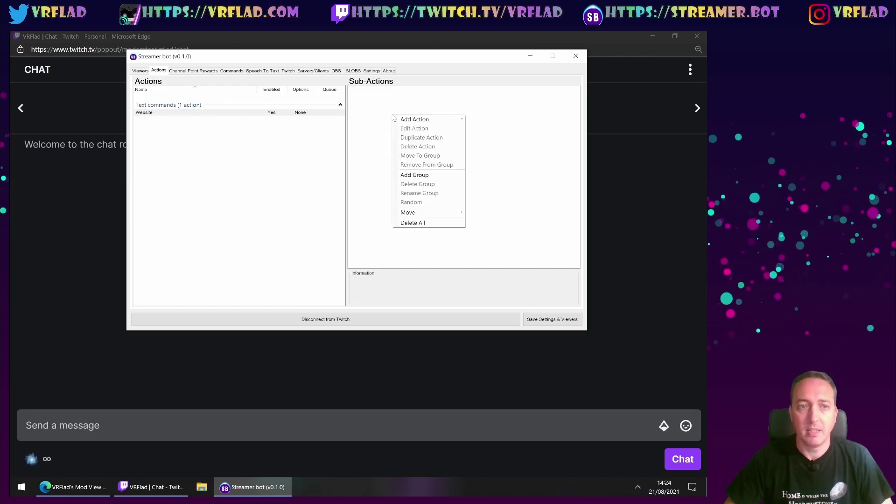
mouse_move(420, 121)
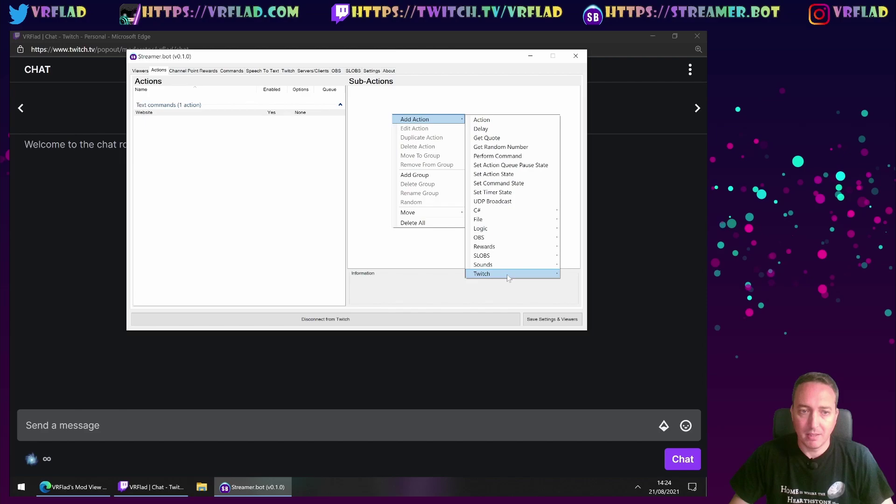
mouse_move(508, 276)
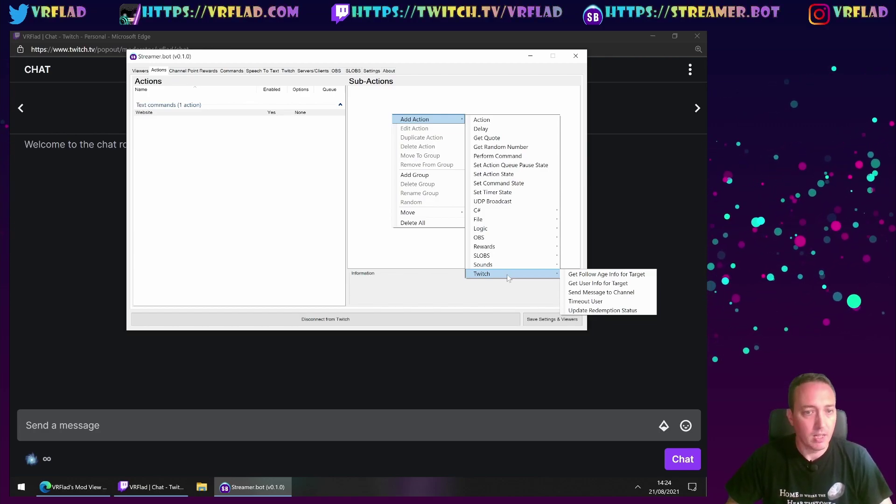
left_click(588, 292)
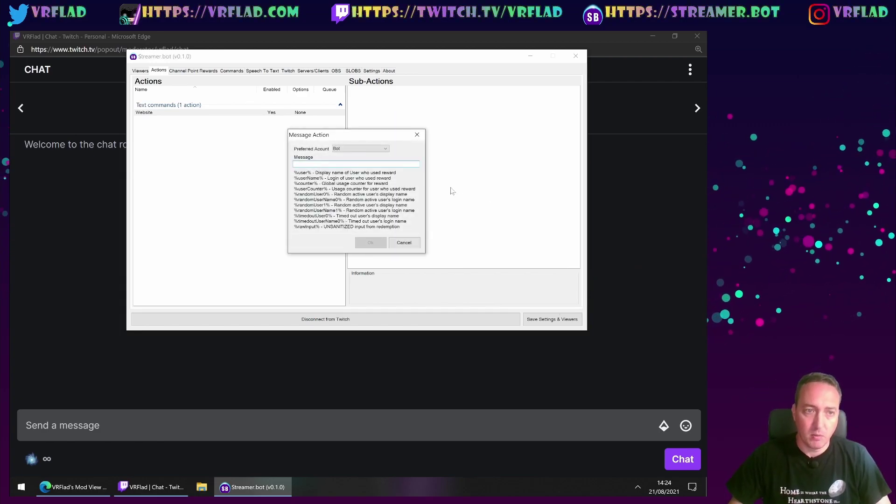
left_click(377, 149)
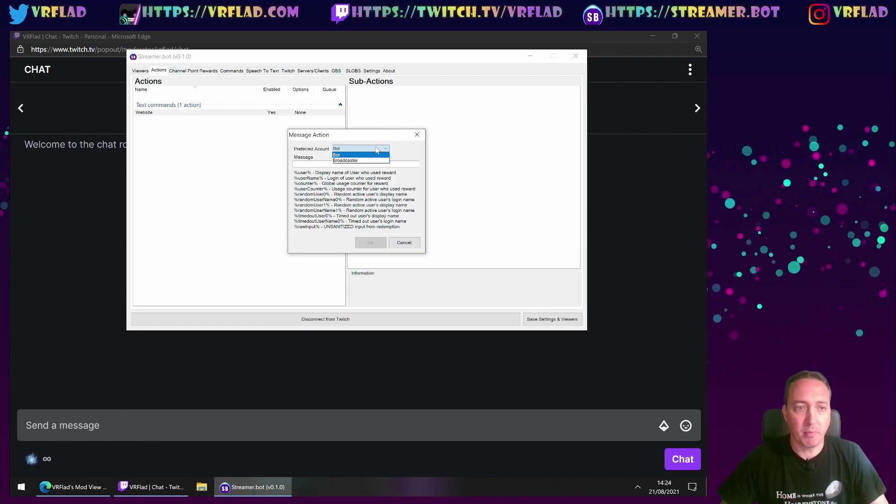
left_click(375, 155)
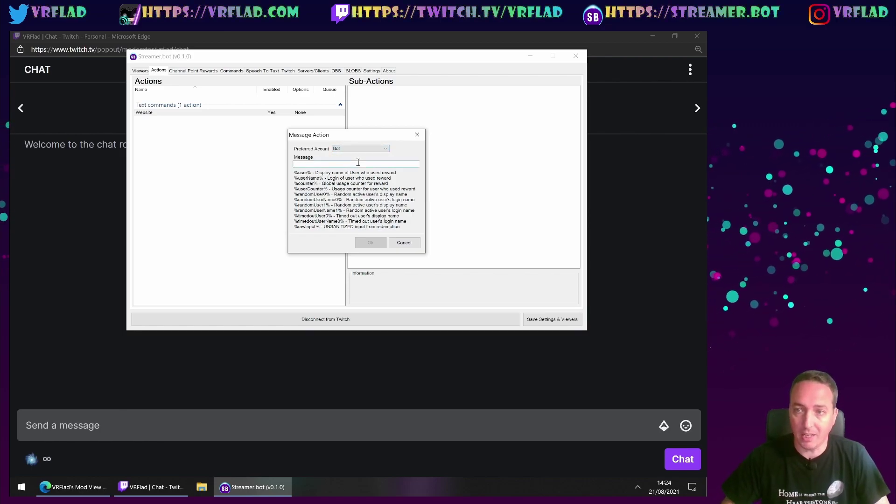
type("C")
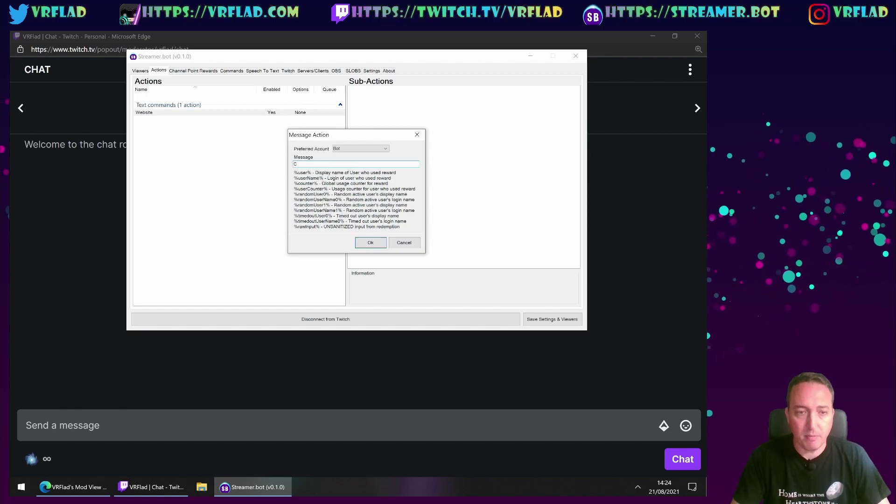
type("heck out")
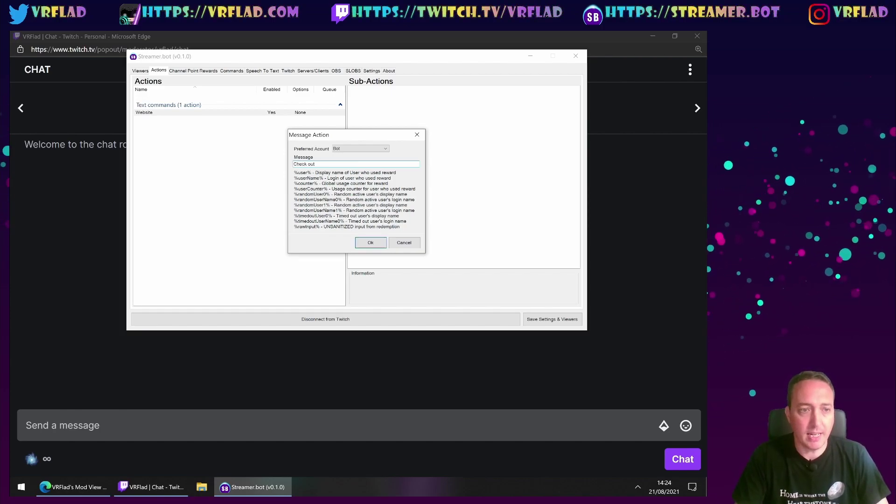
type(" my website")
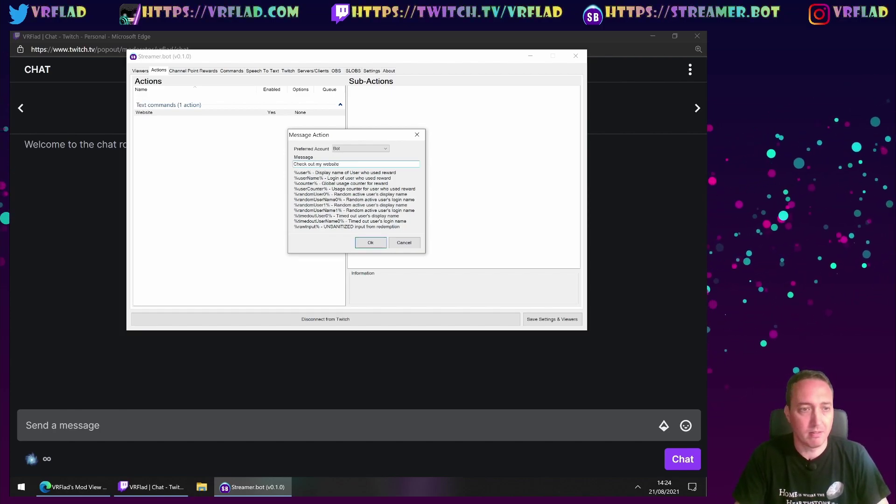
type(" at t")
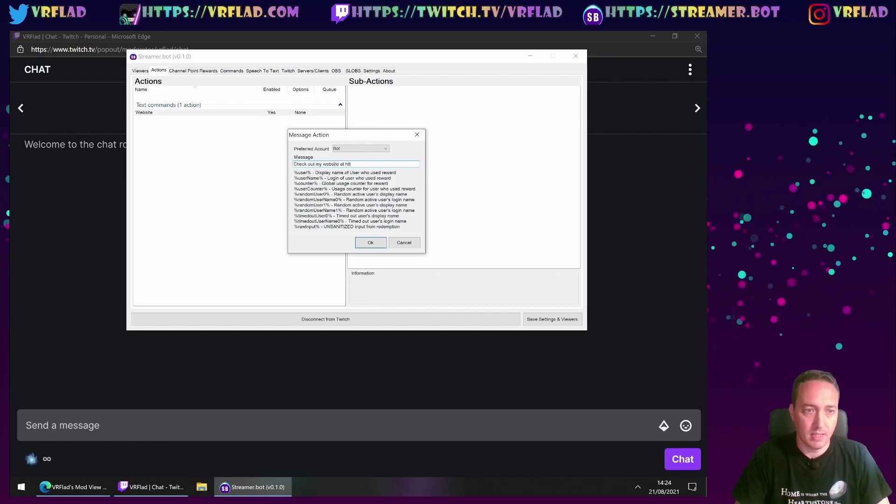
type("ttp:/")
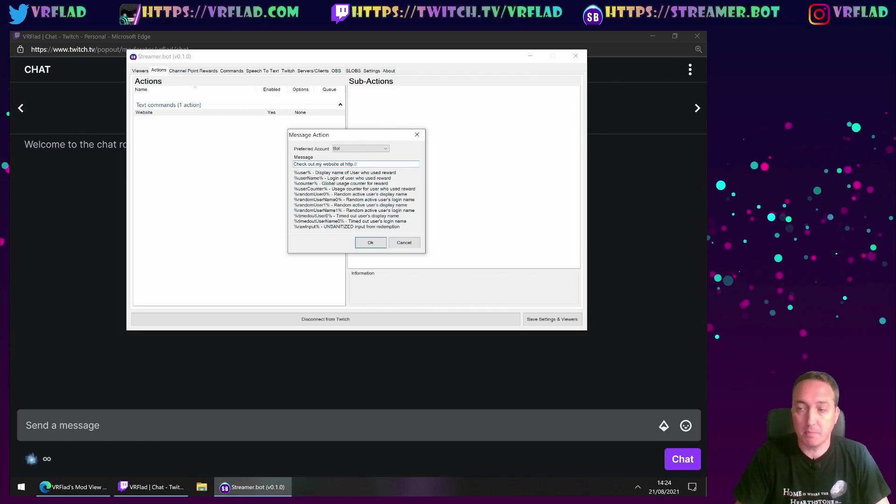
type("/")
type("vrflad")
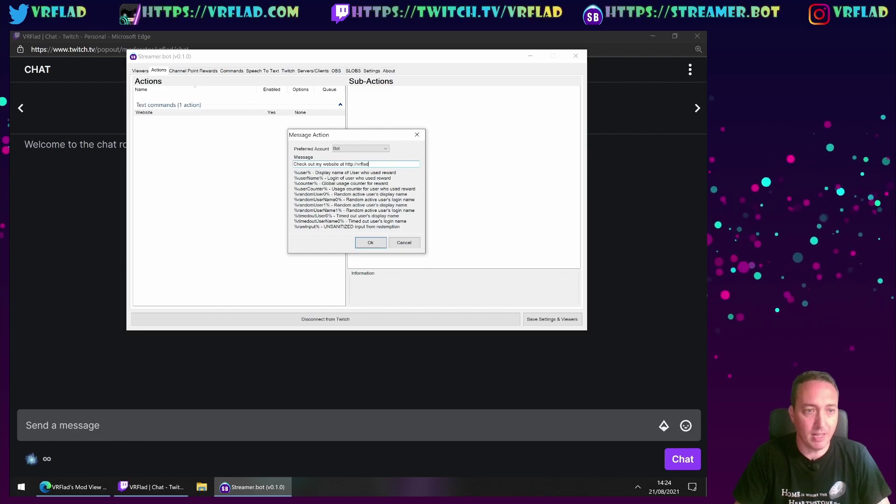
type(".com")
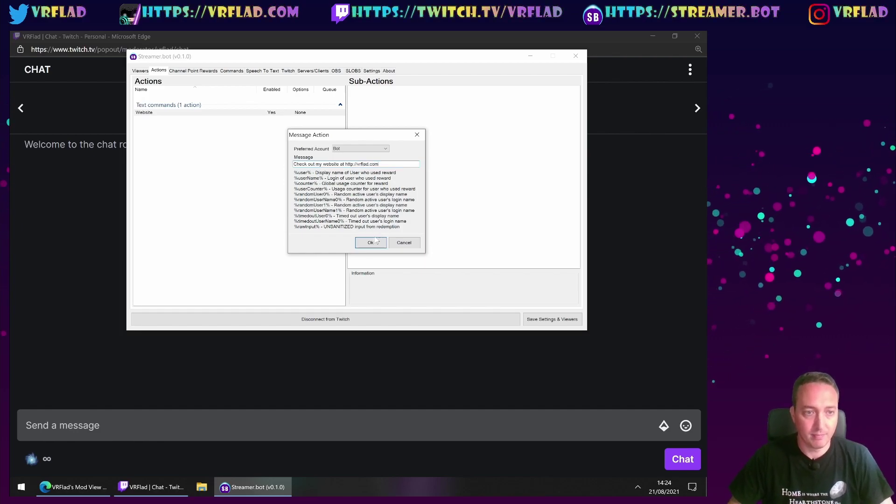
left_click(371, 242)
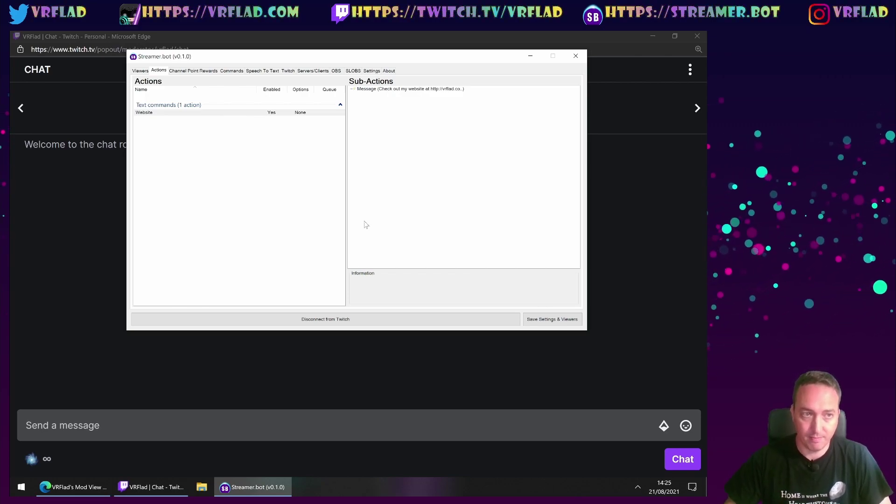
- Start a new chat command !website and assign it to the group "text command"
left_click(232, 71)
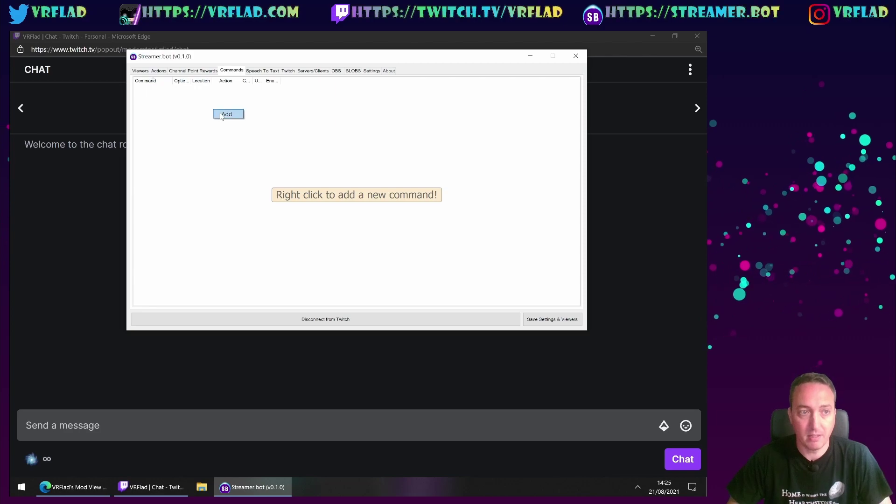
left_click(221, 114)
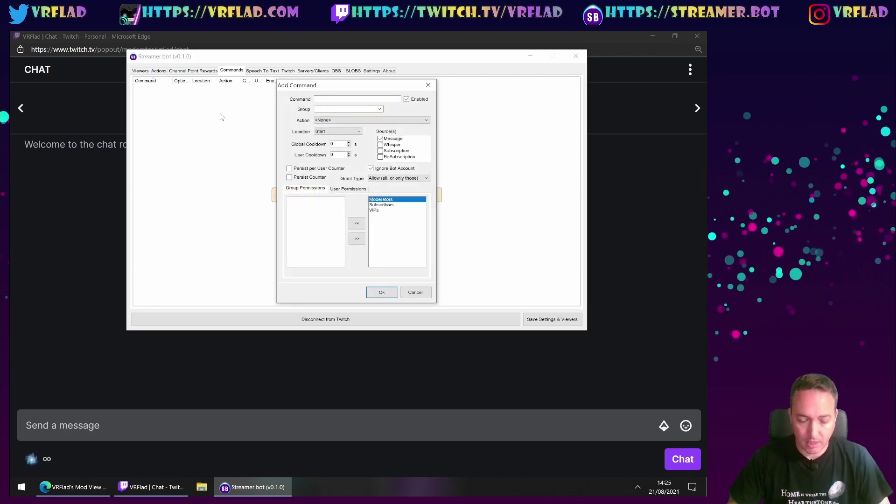
type("!website")
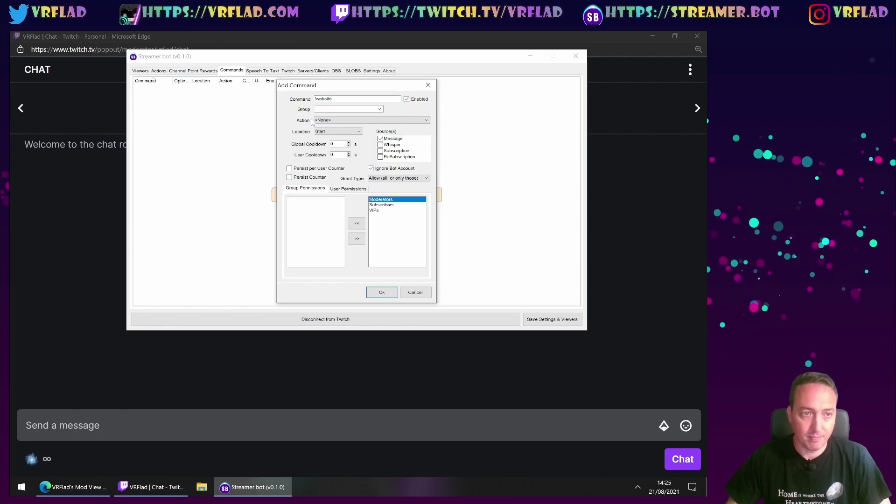
left_click(381, 111)
left_click(380, 109)
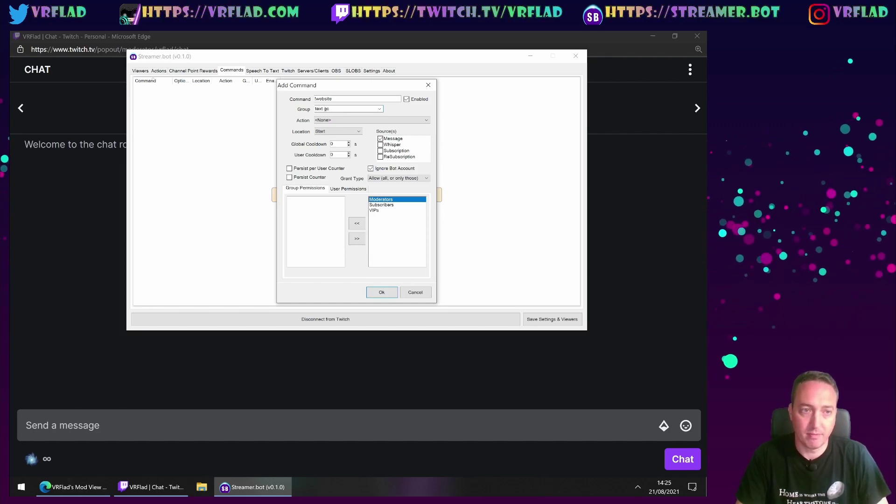
type("go")
type("mmand")
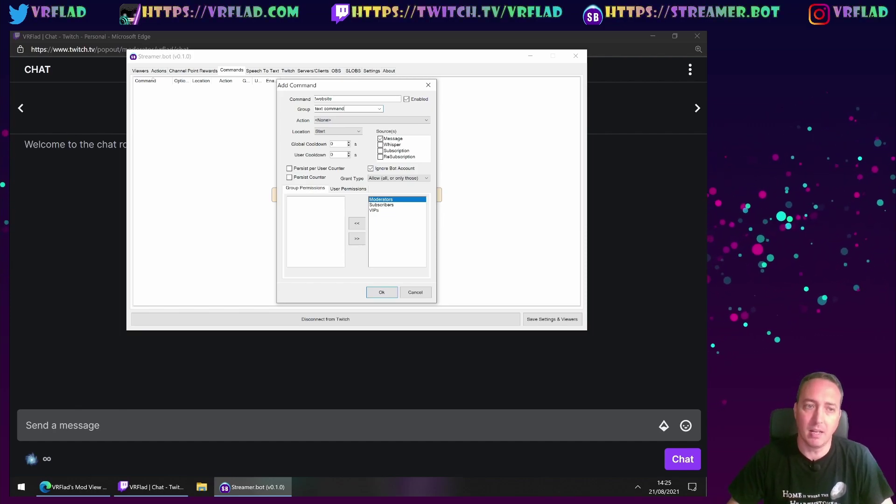
key("ctrl+a")
- Link the !website command to the Website action and set its location to Start
left_click(363, 120)
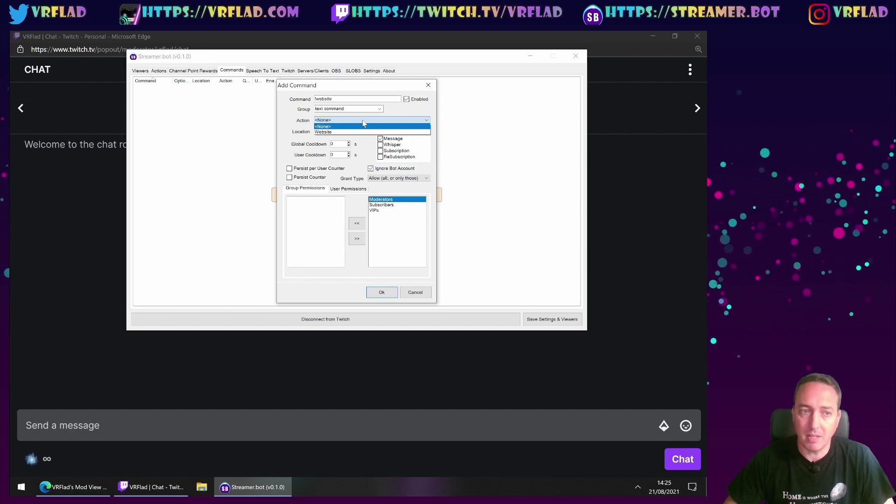
left_click(362, 132)
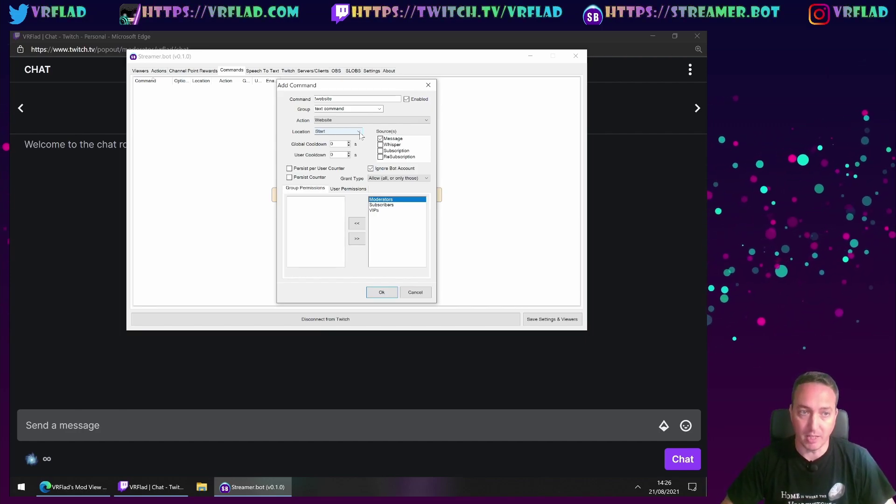
left_click(349, 134)
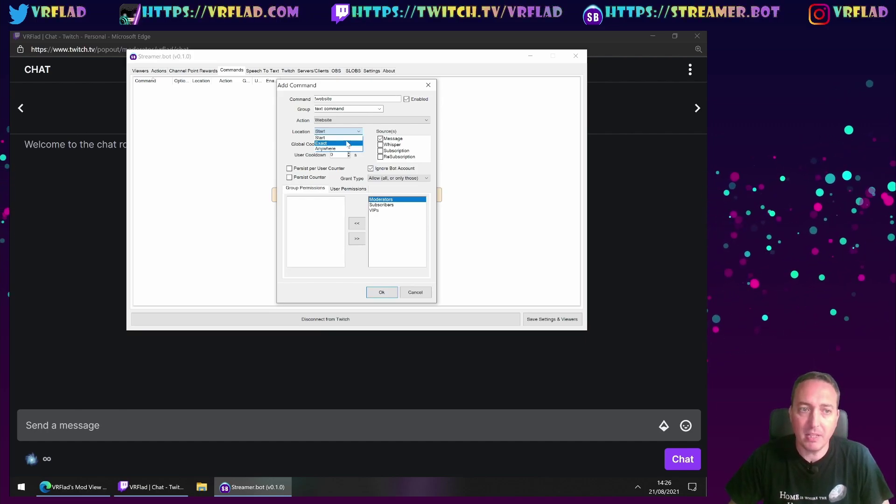
left_click(345, 139)
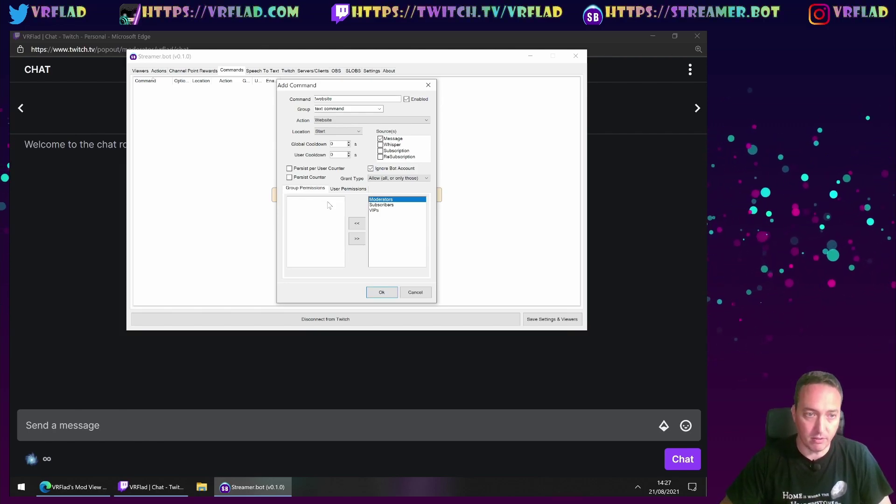
- Add Moderators to the command's group permissions, remove them again, and save the !website command
left_click(357, 223)
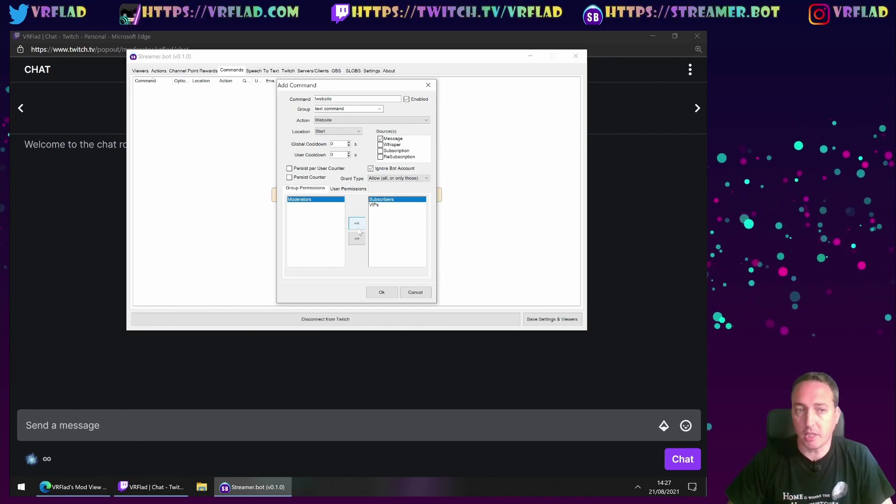
left_click(363, 242)
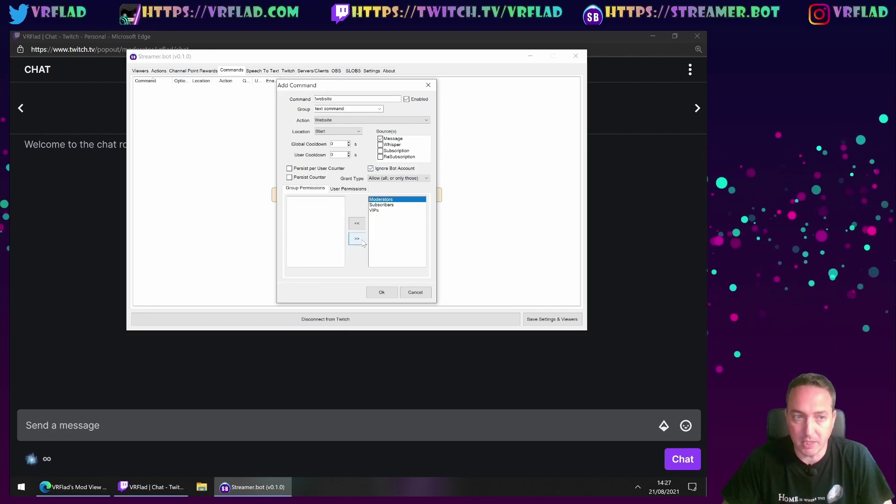
left_click(382, 292)
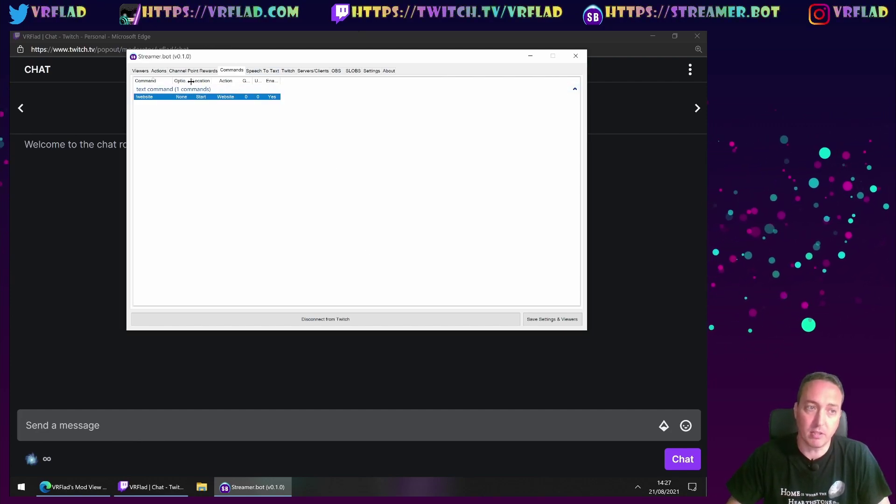
- Widen the Options, Enabled and cooldown columns of the command list so their headings are readable
left_click_drag(192, 81, 242, 81)
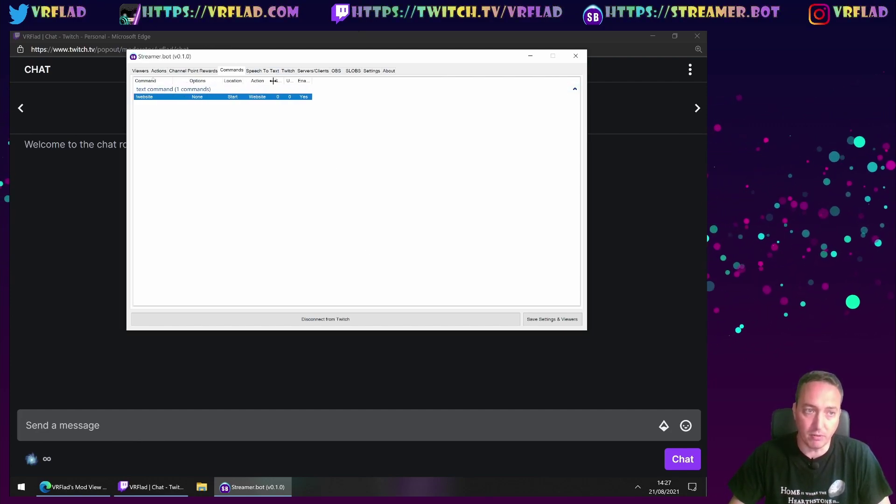
left_click_drag(312, 81, 375, 83)
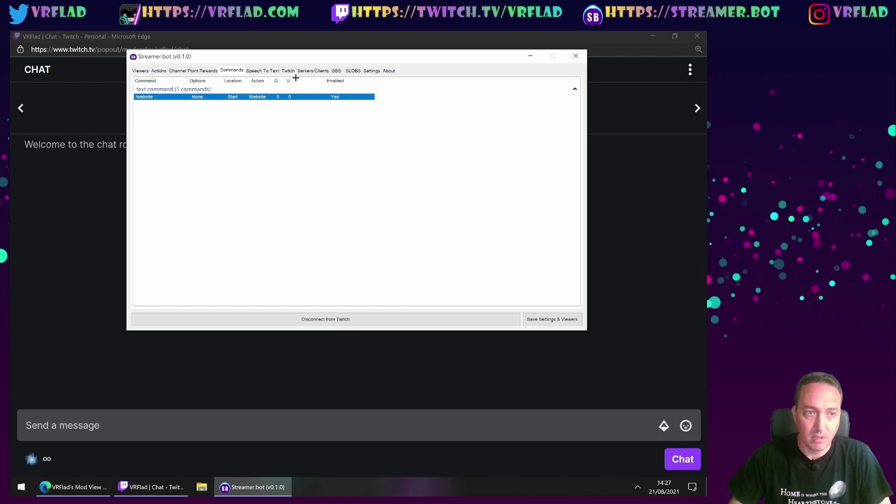
left_click_drag(294, 81, 305, 80)
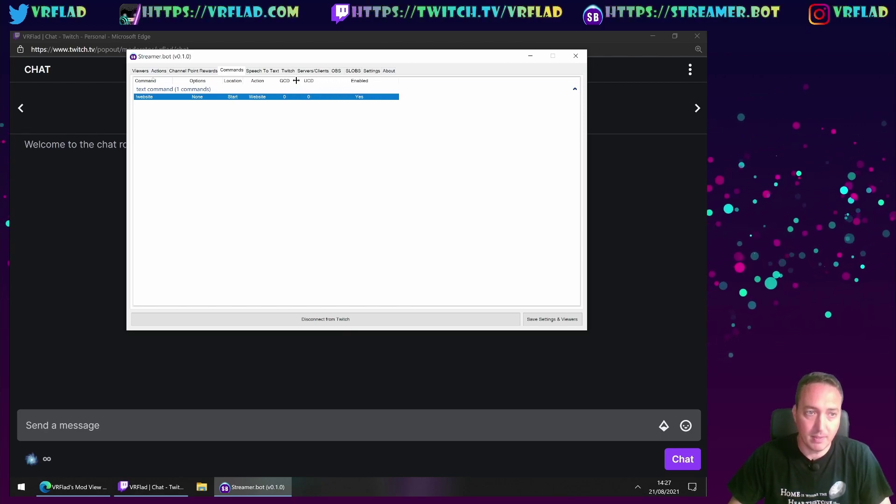
- Edit the !website command to use a 10-second global cooldown and a 60-second user cooldown, and save it
double_click(295, 96)
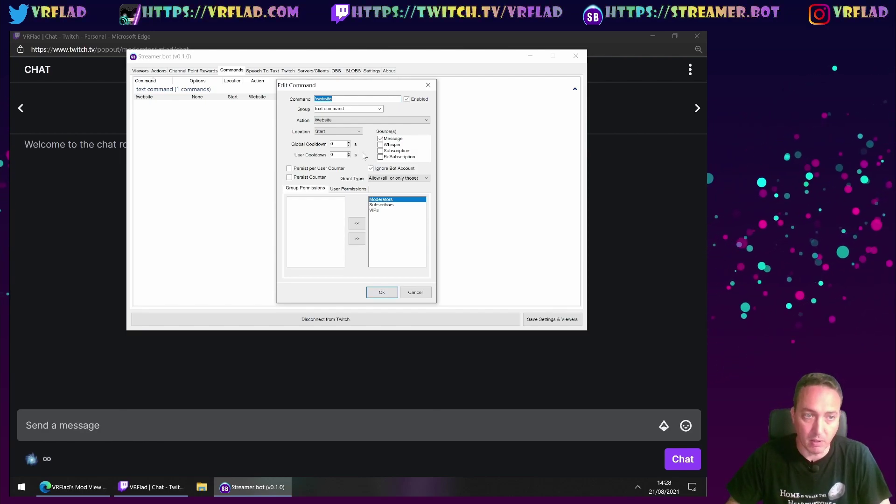
double_click(342, 156)
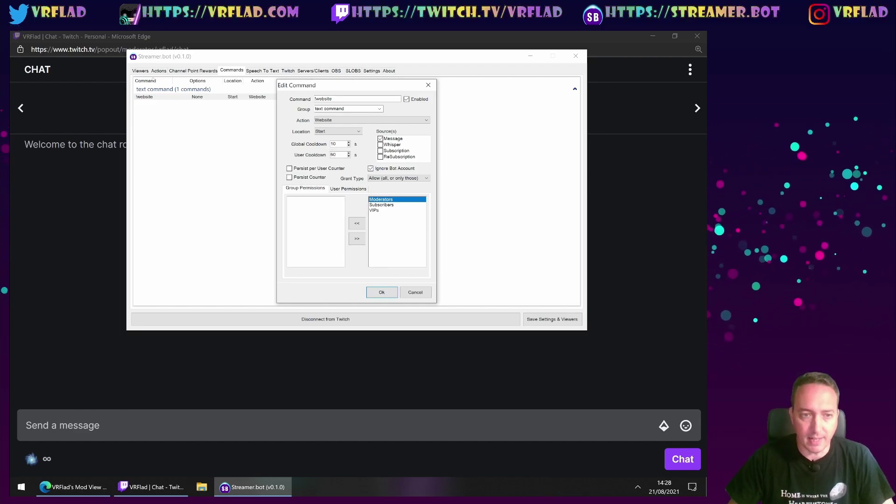
left_click(381, 293)
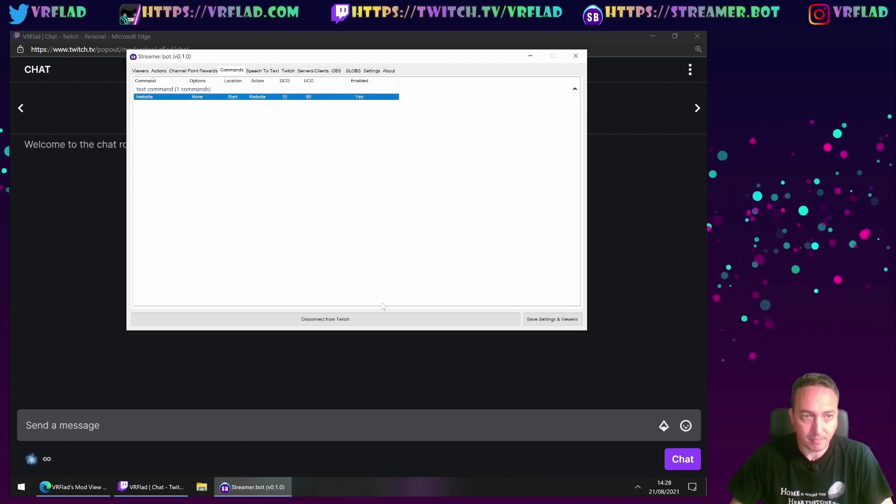
- Switch to the Twitch chat, accept the chat rules and send the message "!website"
left_click(360, 425)
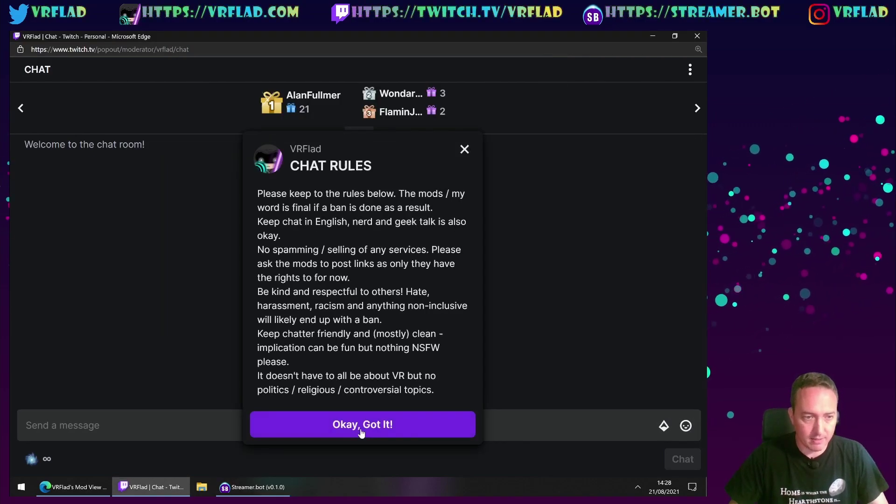
left_click(361, 432)
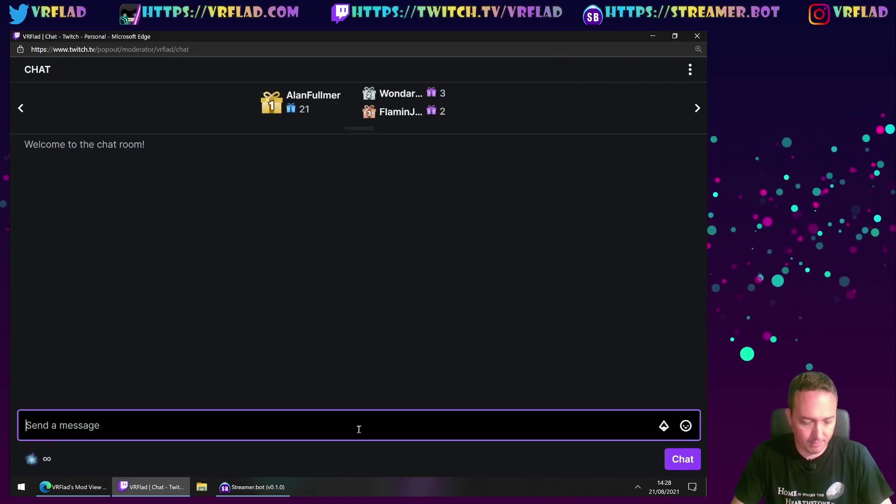
type("!websi")
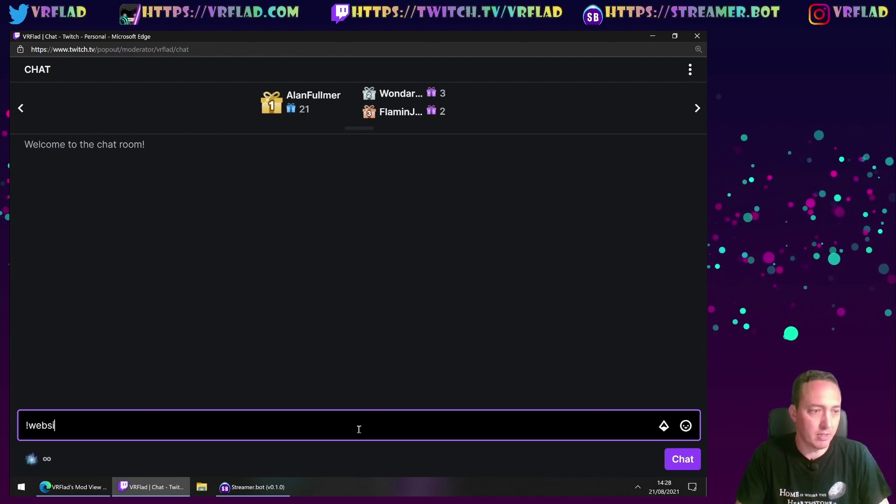
type("te")
key("Return")
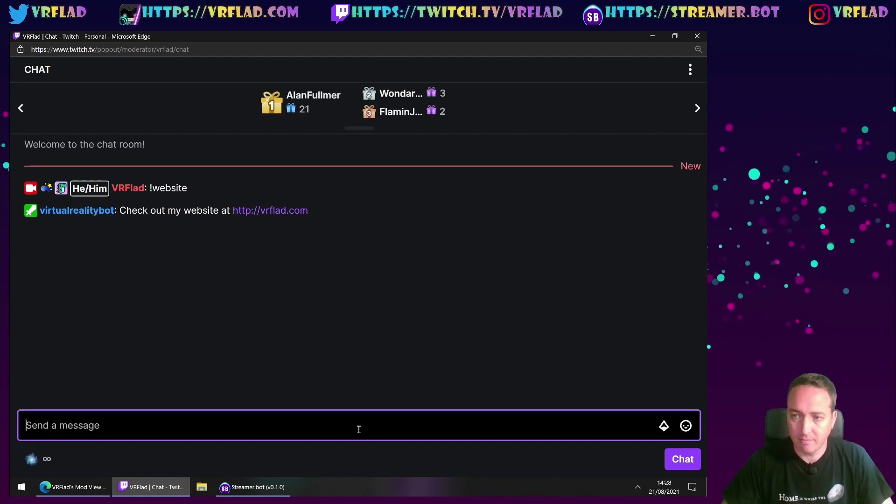
- Switch back to Streamer.bot and add an action named "Suggest" to the group "Text commands"
left_click(274, 486)
left_click(160, 72)
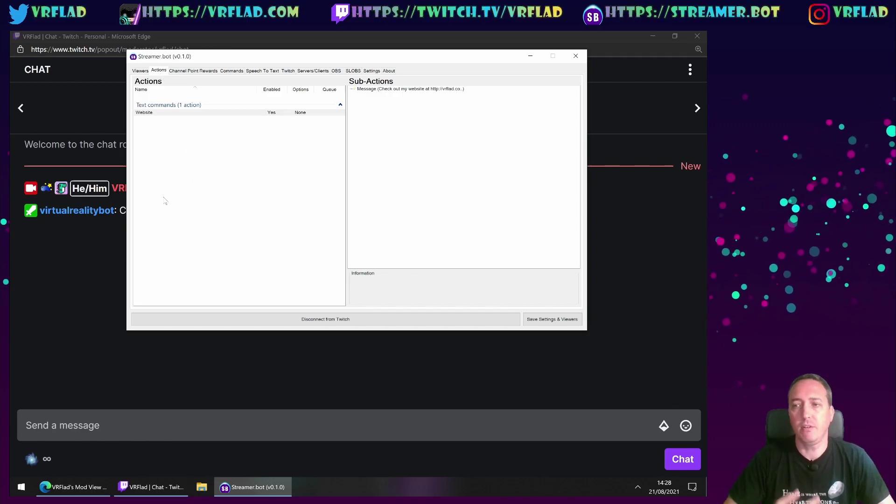
right_click(151, 171)
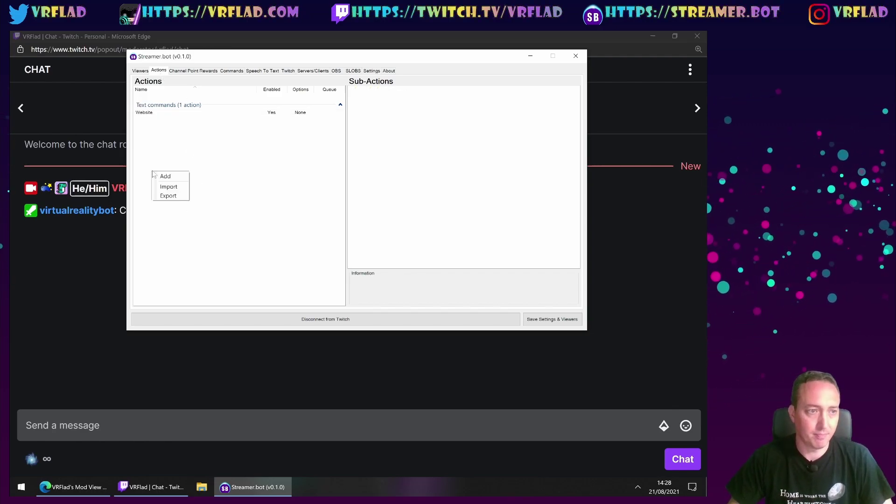
left_click(168, 177)
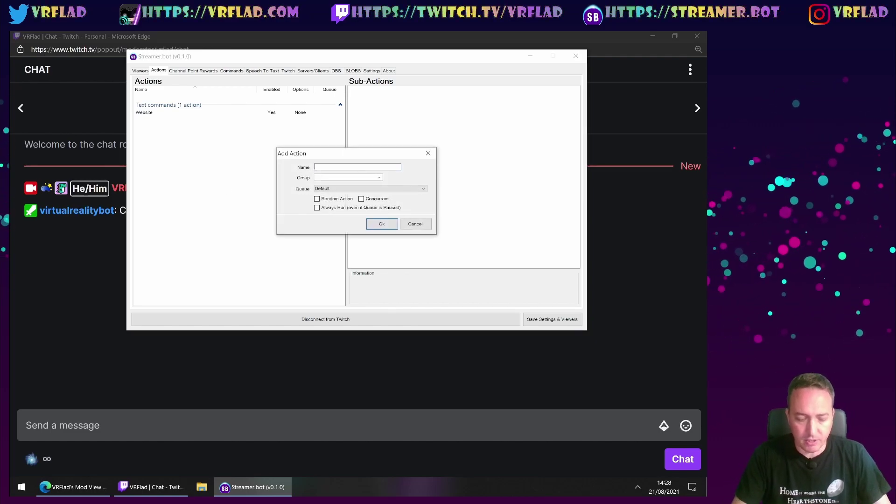
type("Suggest")
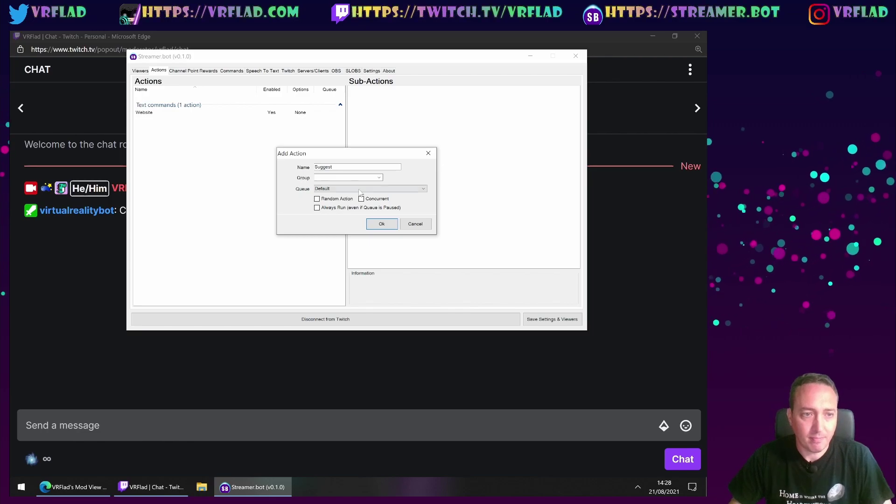
left_click(378, 178)
left_click(350, 183)
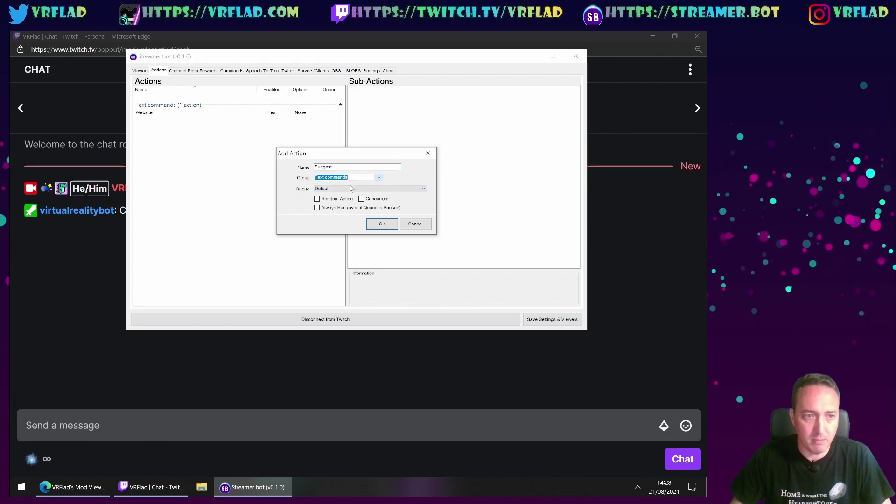
left_click(382, 224)
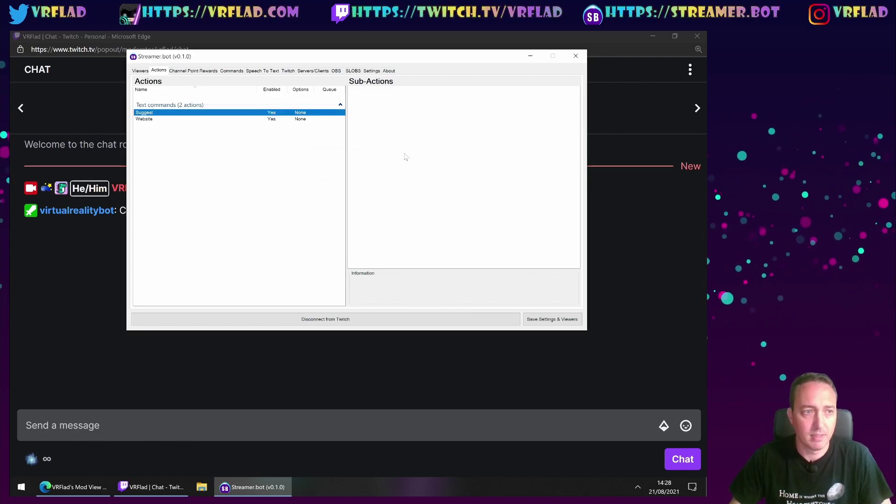
- Give the Suggest action a Twitch channel message sub-action with the text "%user% suggests %rawInput%"
right_click(398, 136)
mouse_move(408, 140)
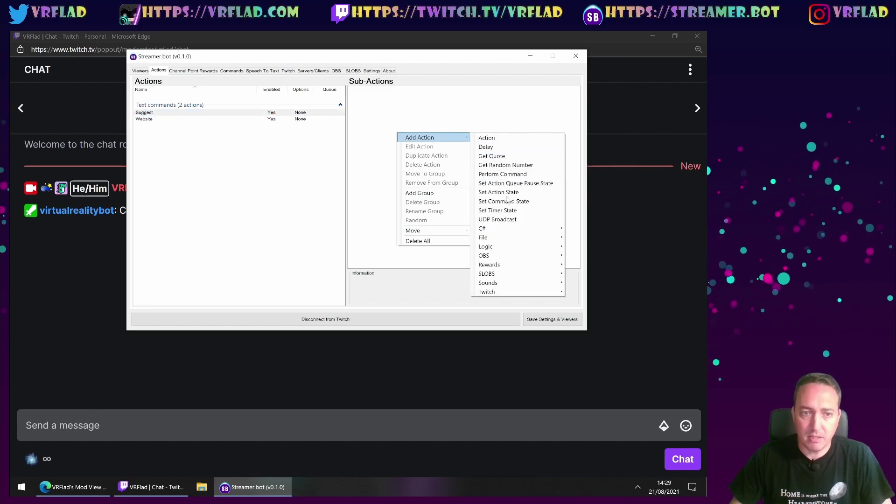
mouse_move(509, 293)
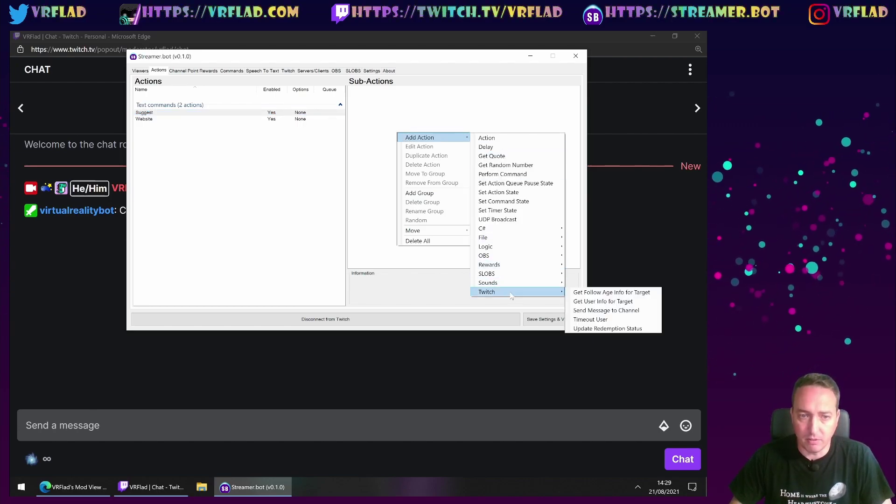
left_click(591, 310)
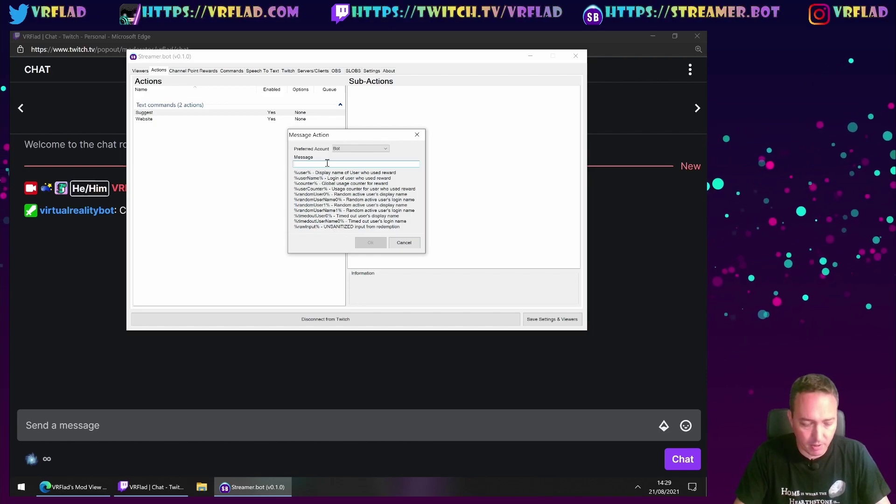
type("%user%")
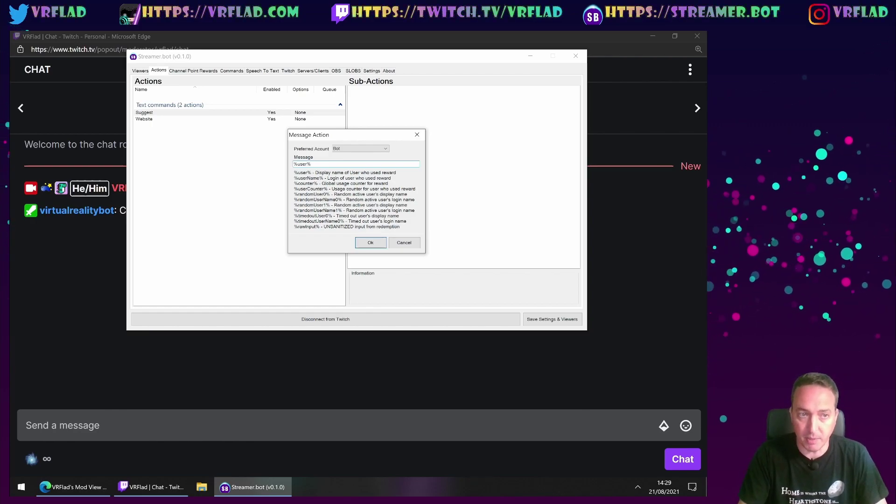
type("suggest")
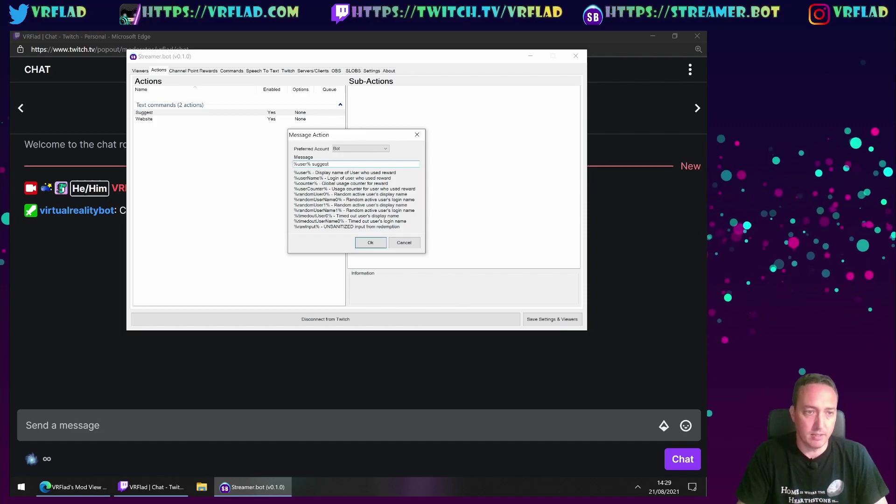
type("s")
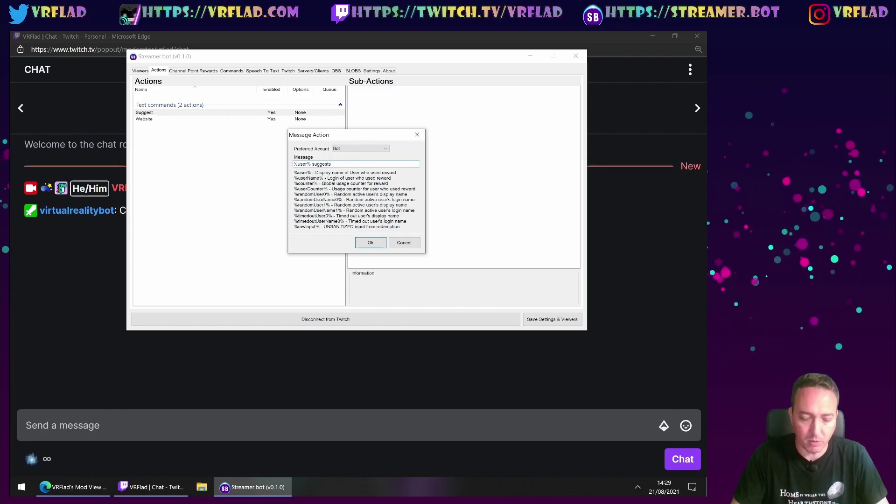
type("%raw")
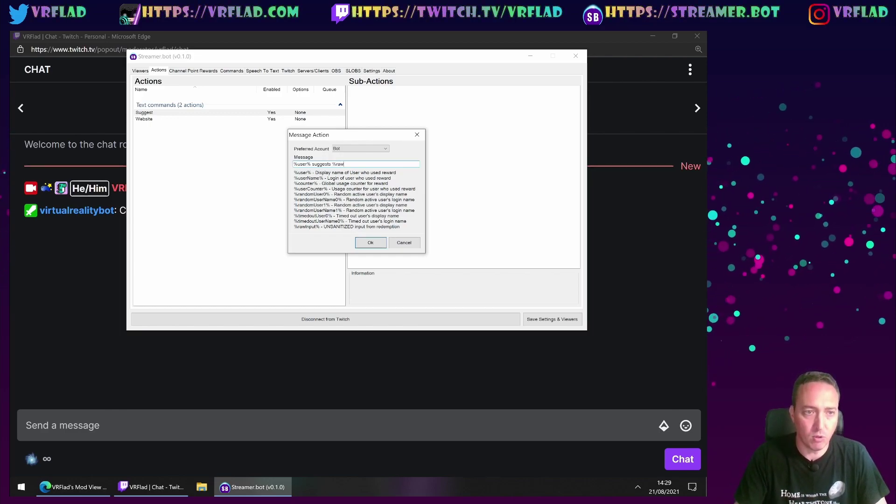
type("Input%")
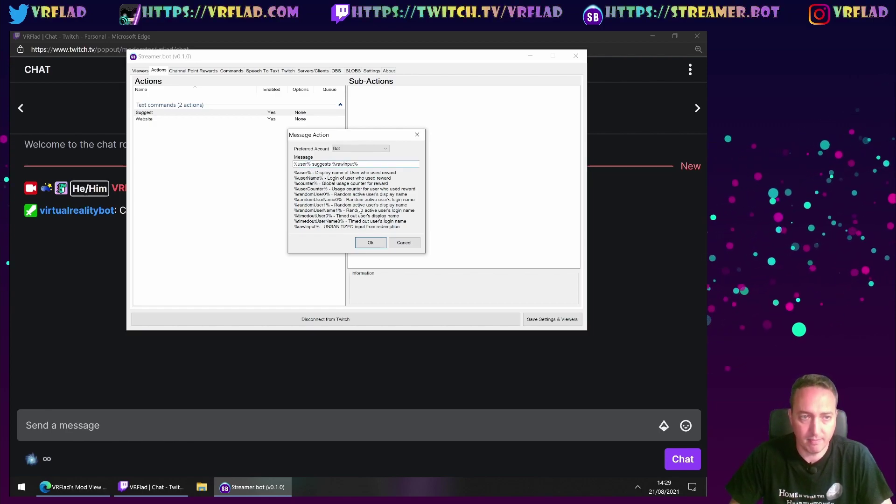
left_click(370, 242)
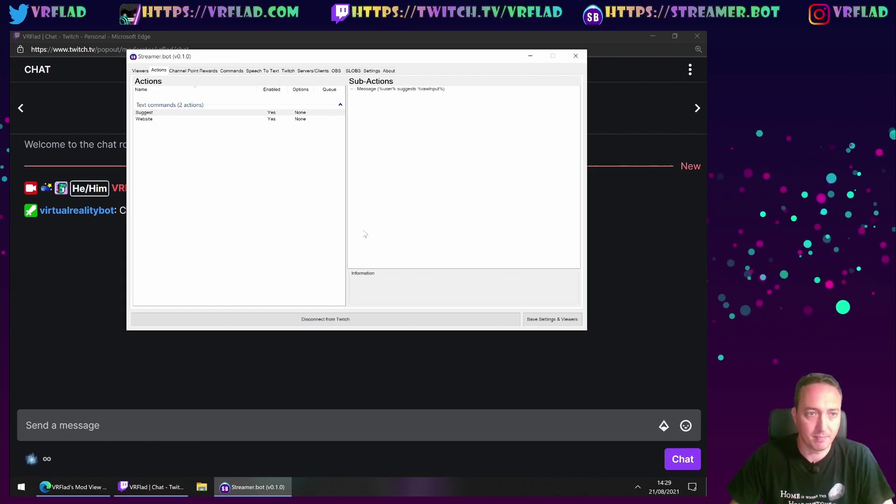
- Add a !suggest command in the group "text command", link it to the Suggest action and save it
left_click(231, 70)
right_click(220, 139)
left_click(239, 144)
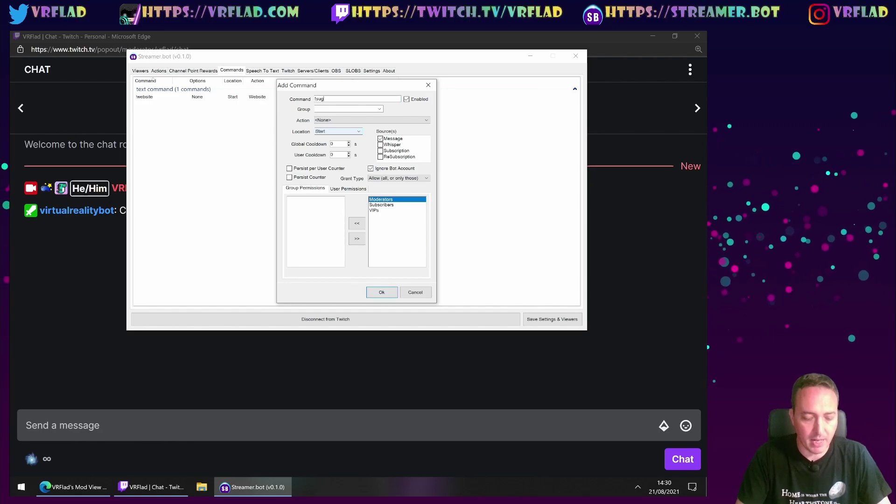
left_click(373, 109)
left_click(356, 116)
left_click(355, 120)
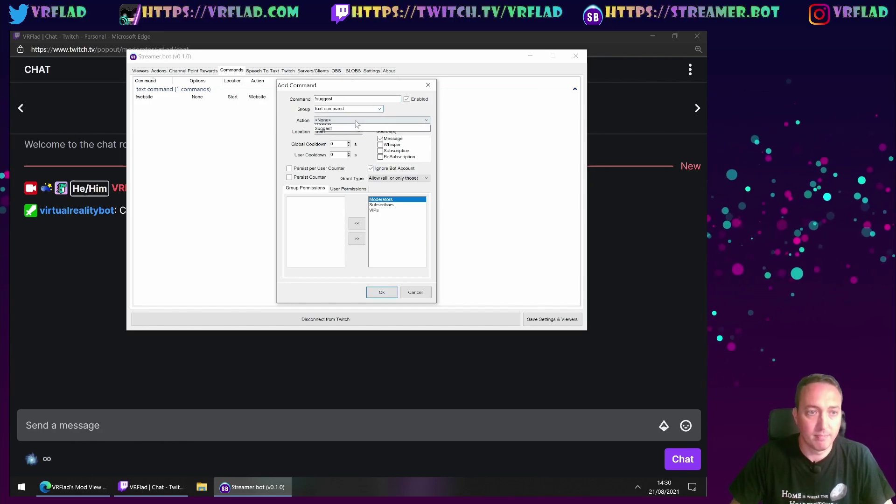
left_click(350, 138)
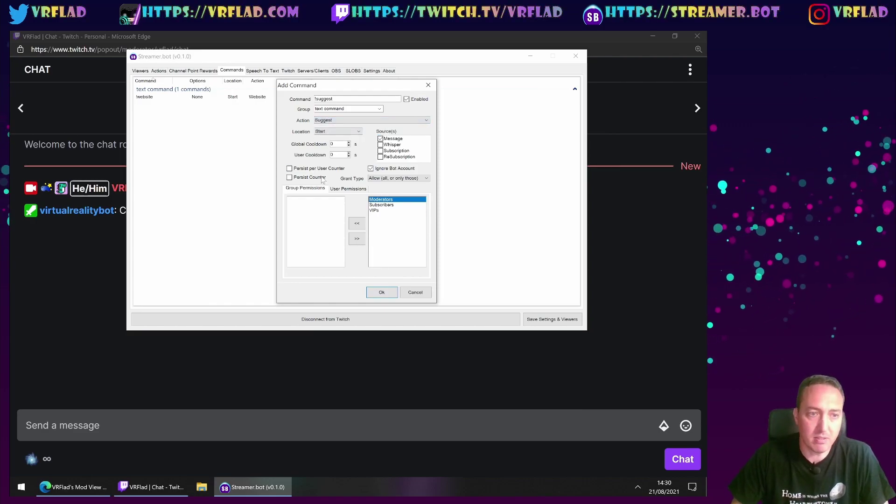
left_click(382, 293)
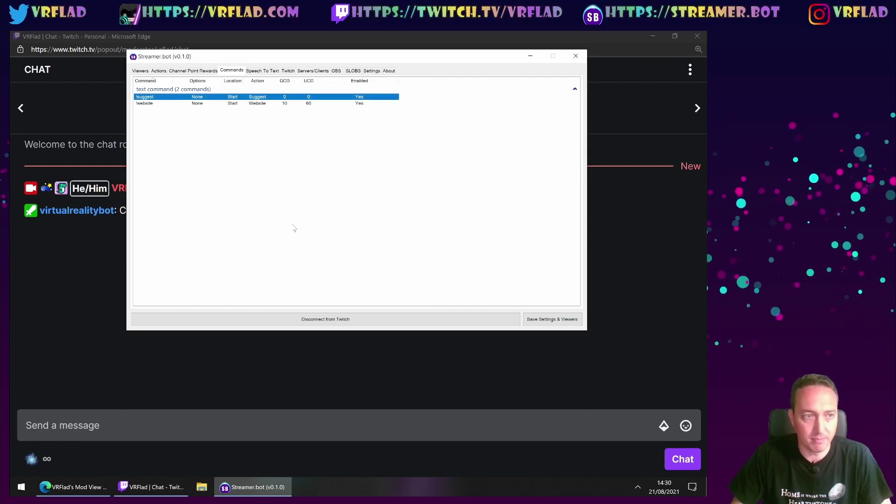
- Switch to the Twitch chat and send the message "!suggest more videos"
left_click(232, 426)
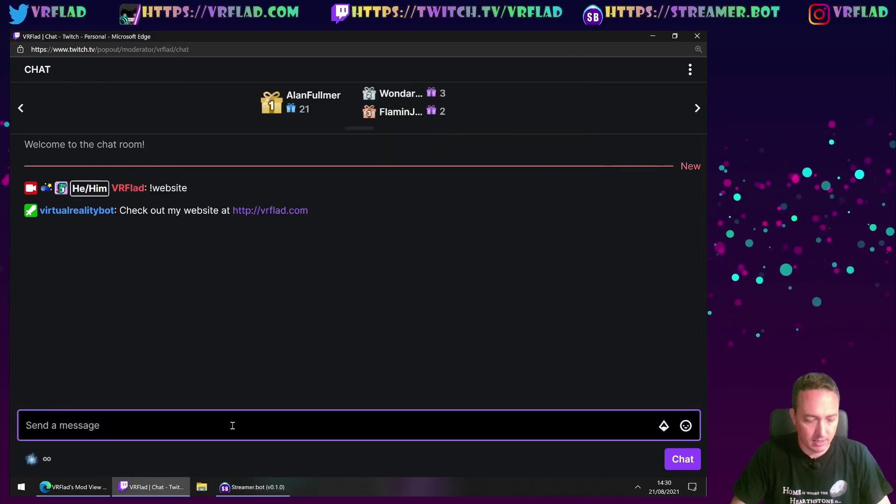
type("!suggest")
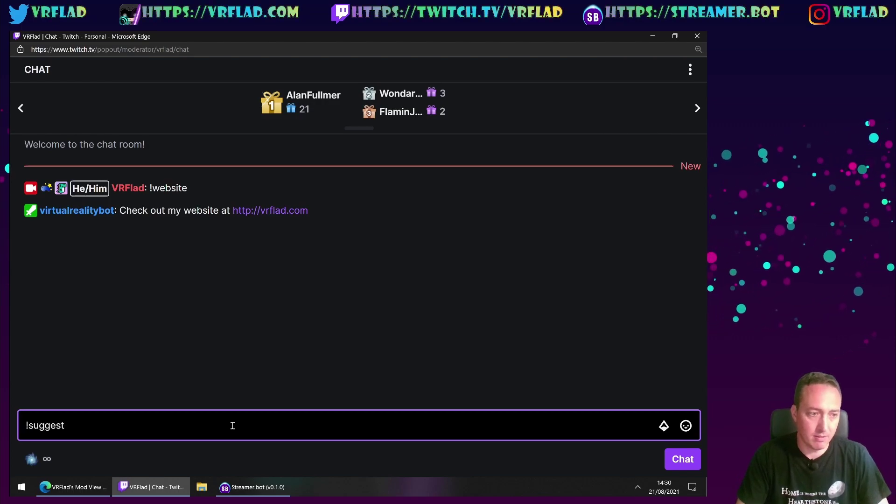
type(" more videso")
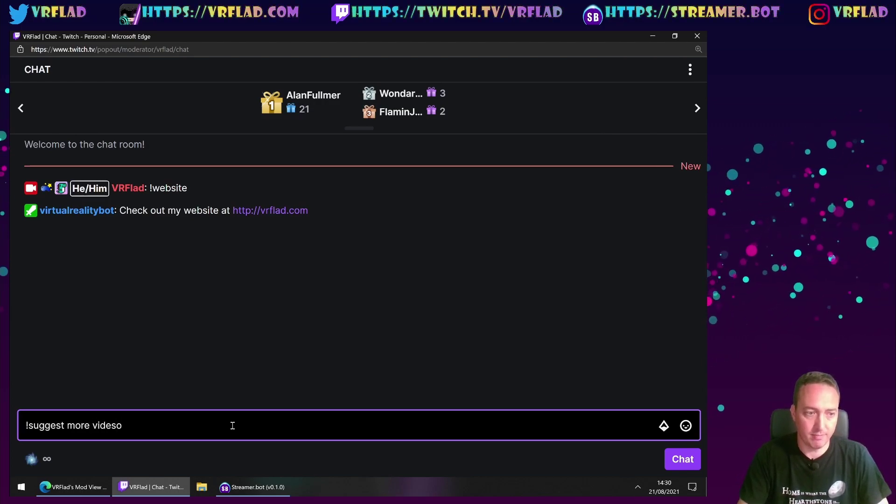
key("BackSpace")
key("BackSpace")
type("os")
key("Return")
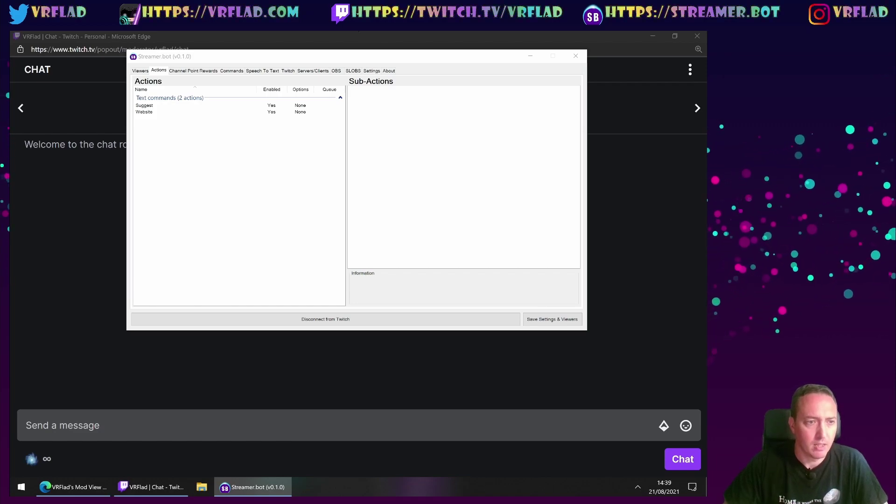
- Add an action named "Wave" to the action group "Text commands"
left_click(276, 321)
right_click(220, 182)
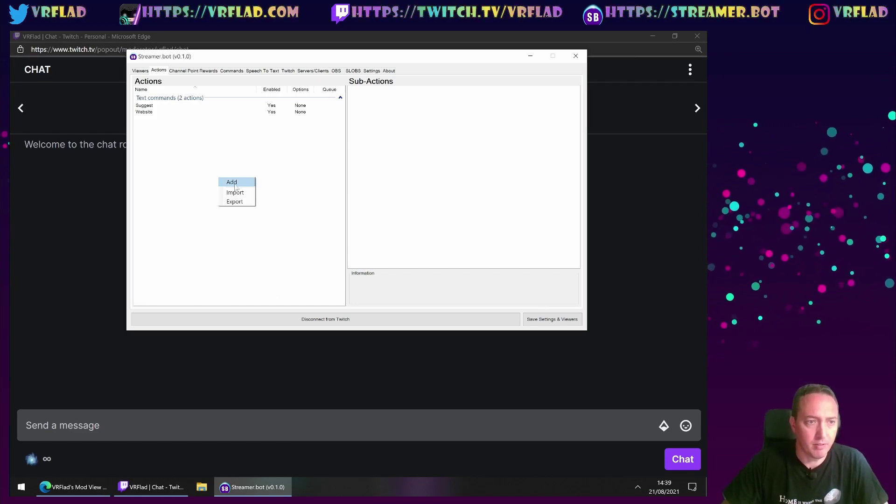
left_click(235, 183)
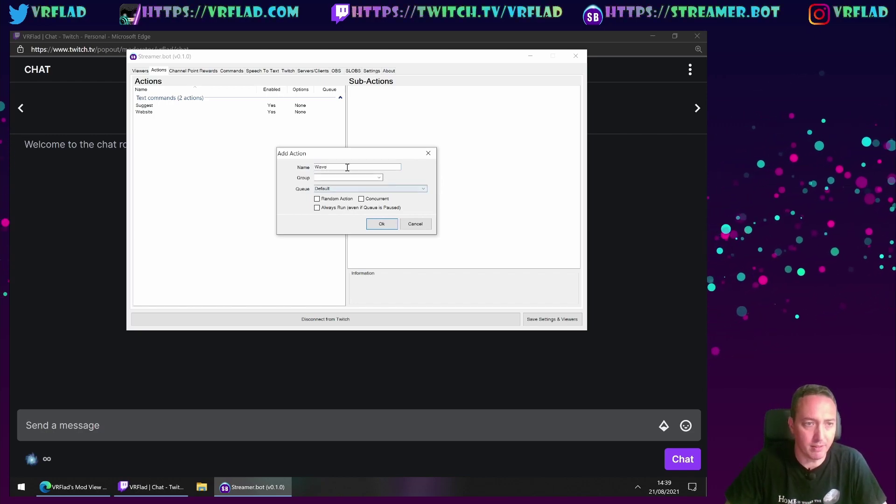
left_click(379, 177)
left_click(348, 183)
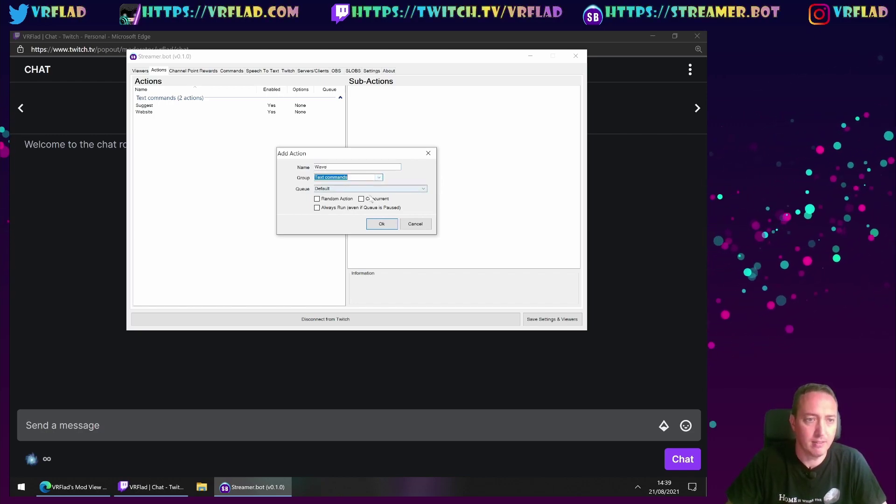
left_click(381, 225)
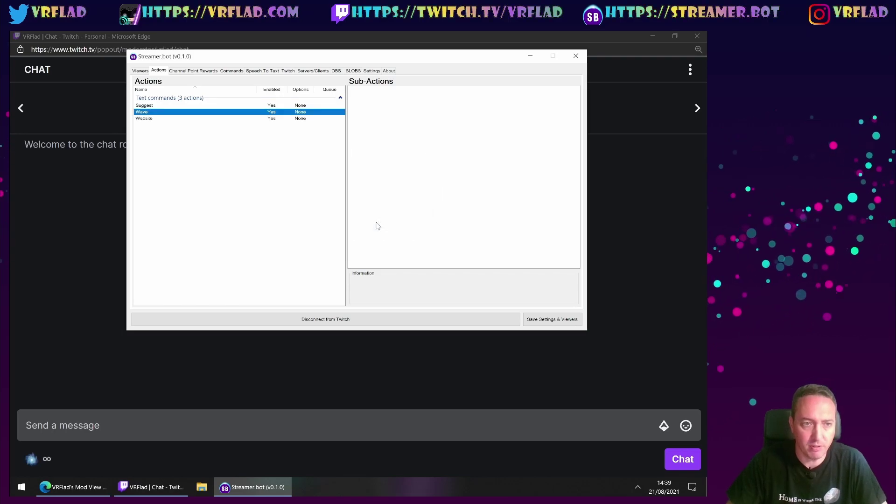
- Add a !wave command in the group "text command" and link it to the Wave action
left_click(231, 70)
right_click(225, 139)
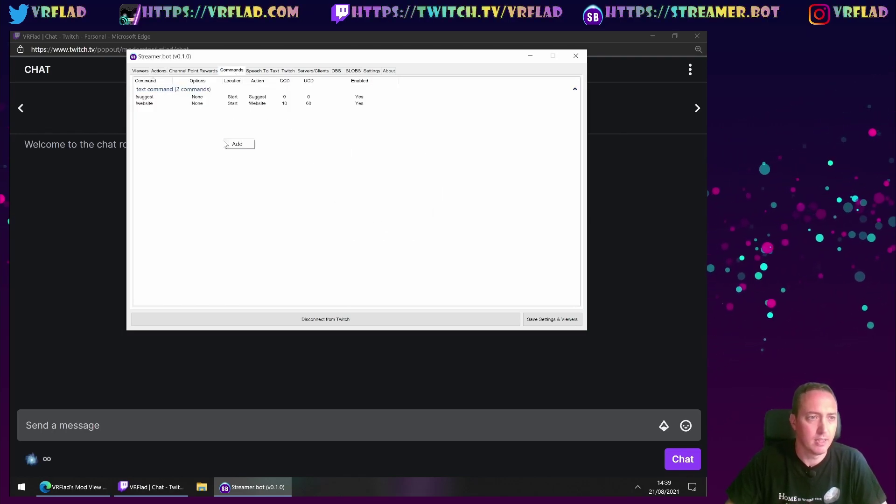
left_click(241, 149)
type("!w")
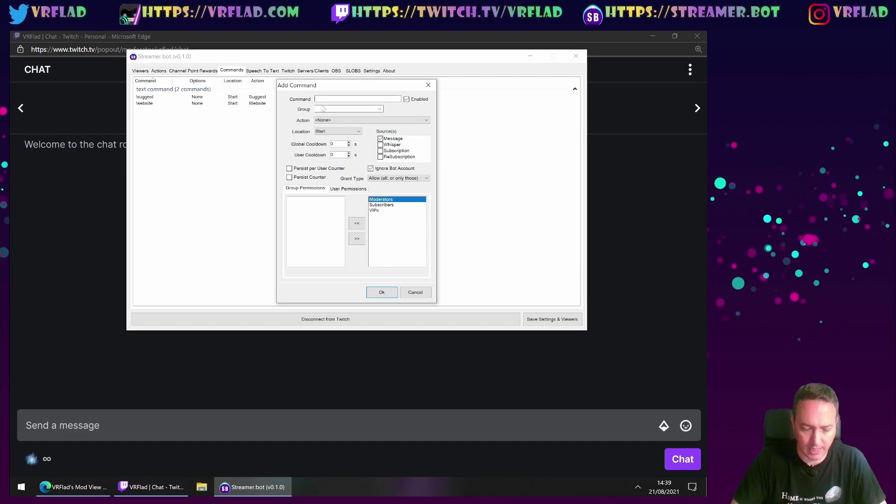
type("ave")
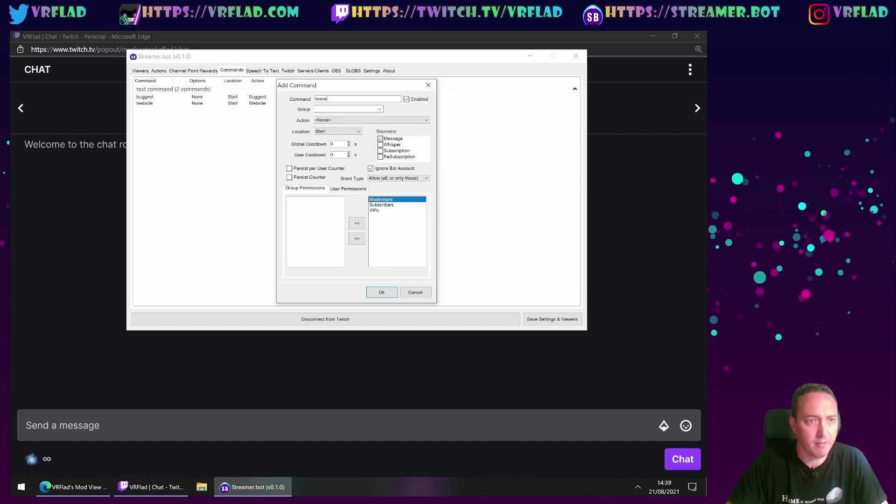
left_click(379, 109)
left_click(372, 116)
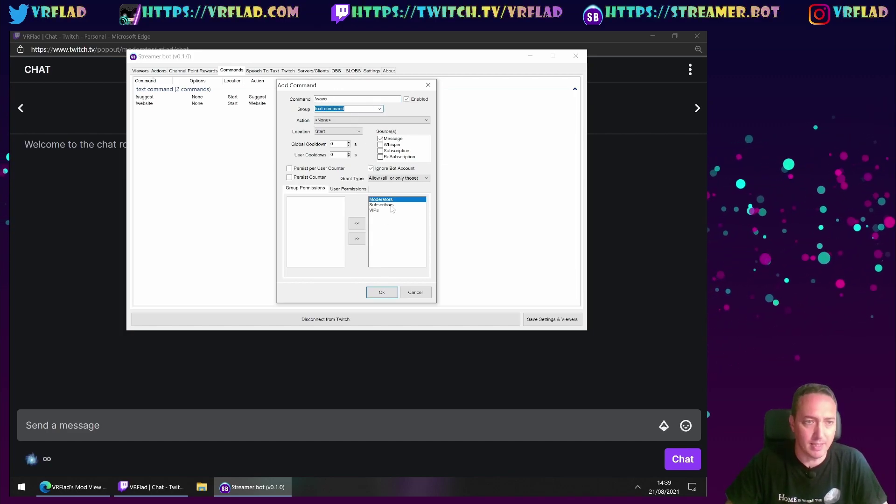
left_click(365, 121)
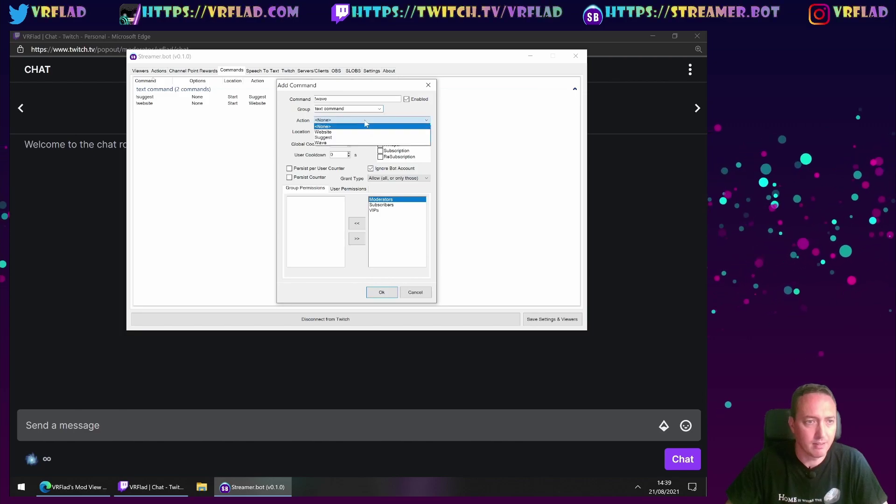
left_click(343, 143)
left_click(380, 292)
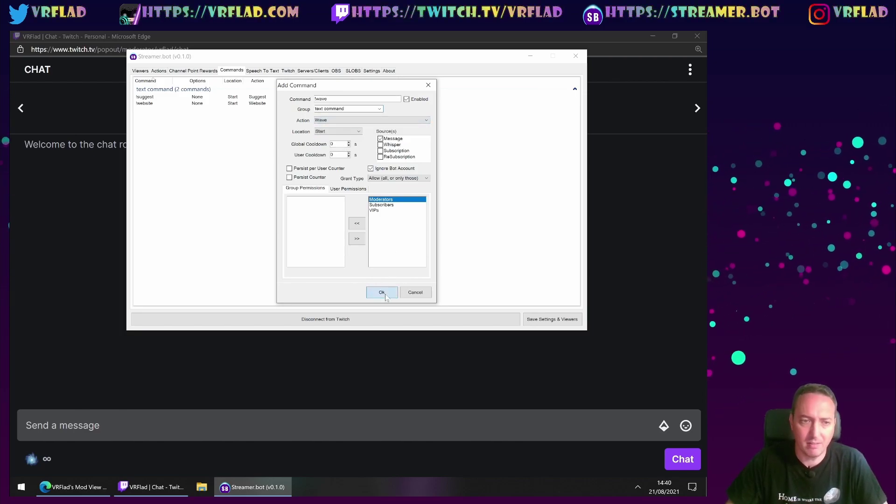
- Give the Wave action a Twitch sub-action that gets user info for the target, with source type From Input
left_click(159, 71)
right_click(355, 109)
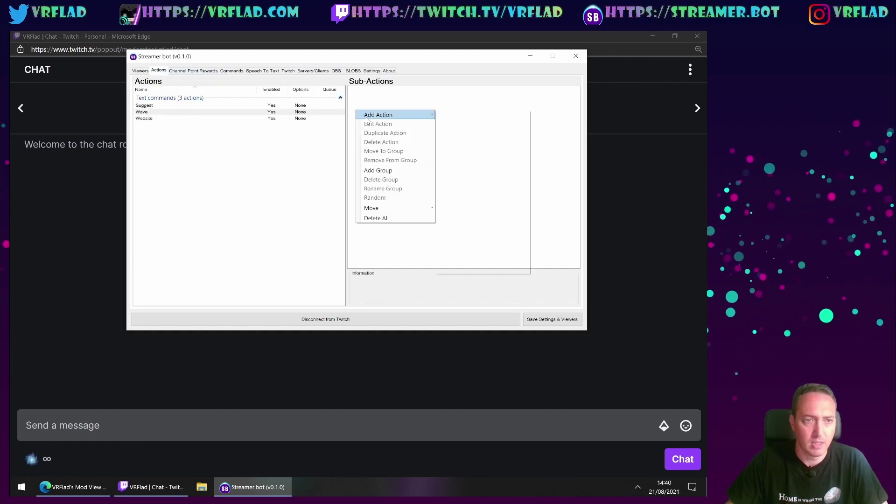
mouse_move(397, 115)
mouse_move(509, 275)
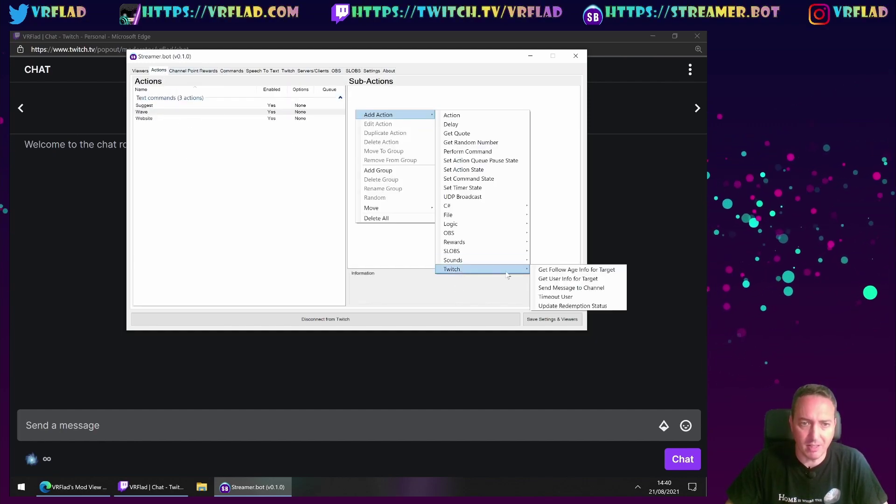
left_click(565, 279)
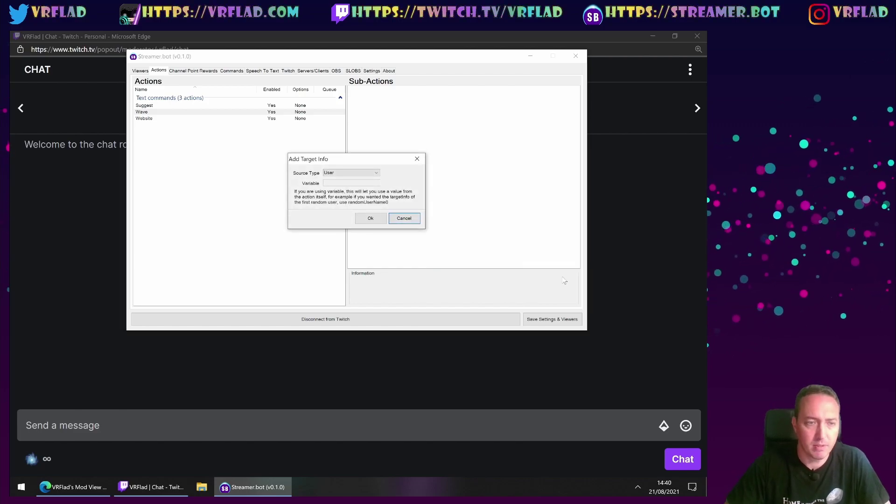
left_click(374, 173)
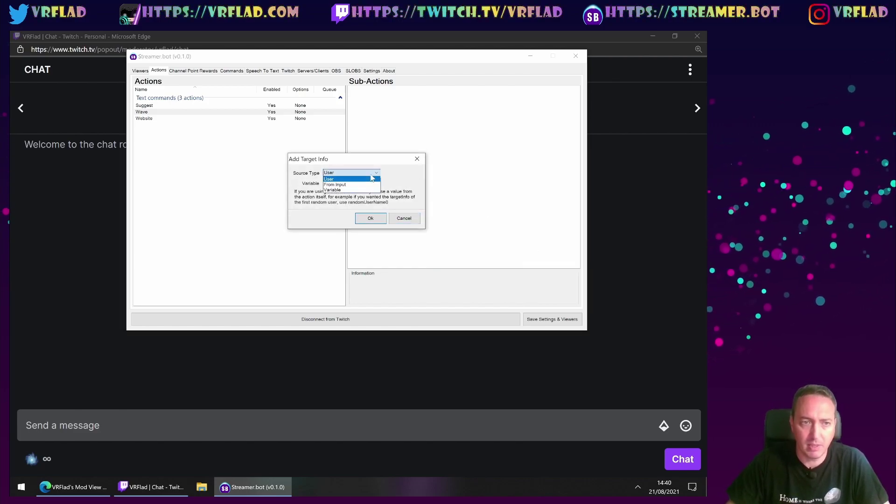
left_click(360, 184)
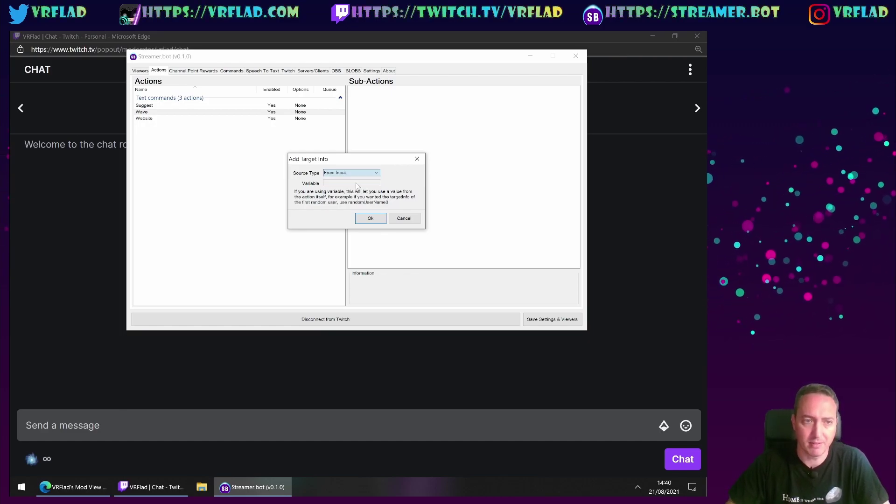
left_click(369, 220)
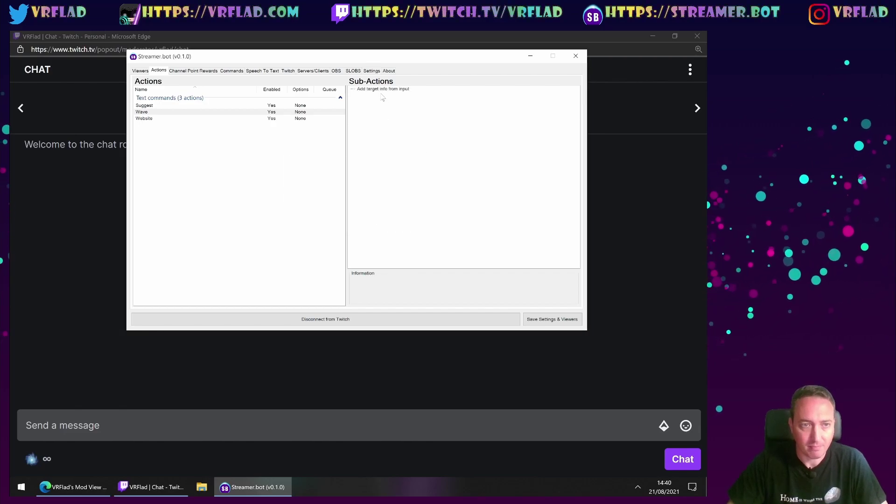
- Add a Twitch channel message sub-action to the Wave action with the text "%user% waves to %targetUser%"
mouse_move(394, 115)
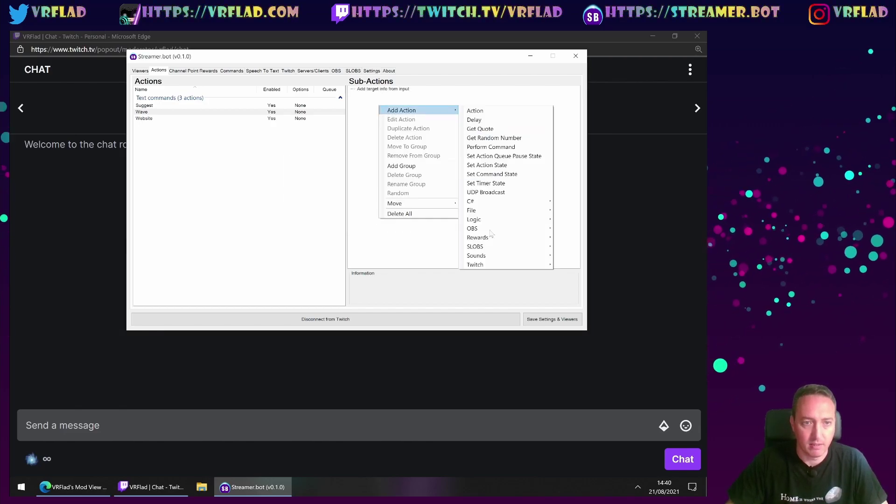
mouse_move(529, 268)
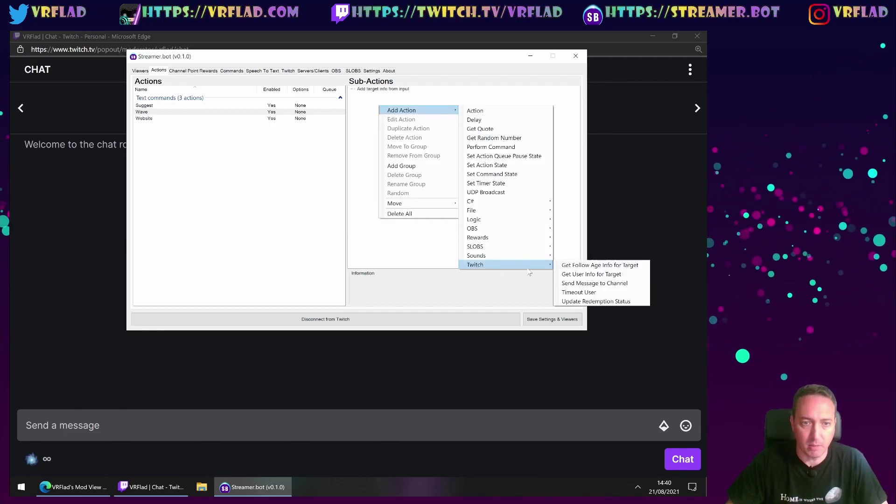
left_click(583, 284)
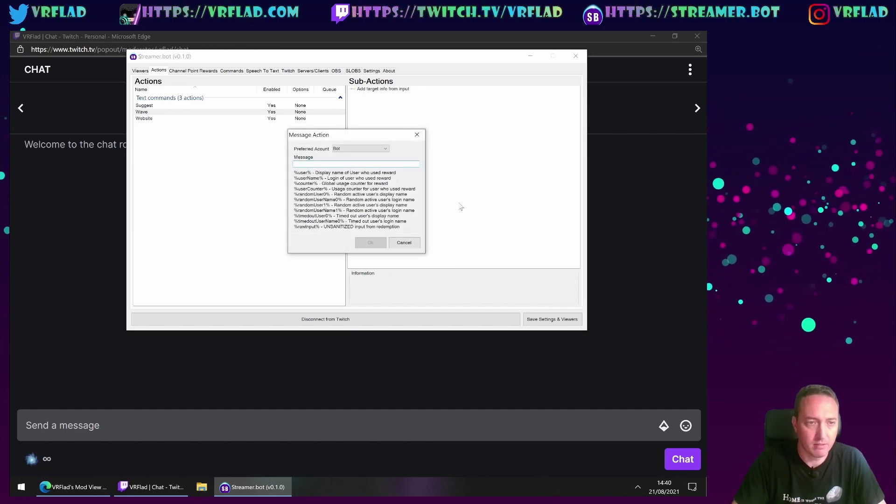
type("%user% waves to %targetUser%")
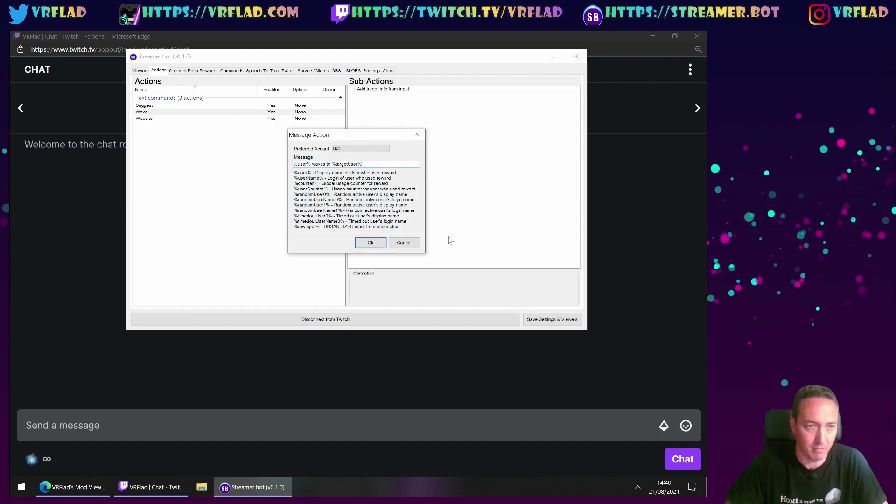
left_click(370, 242)
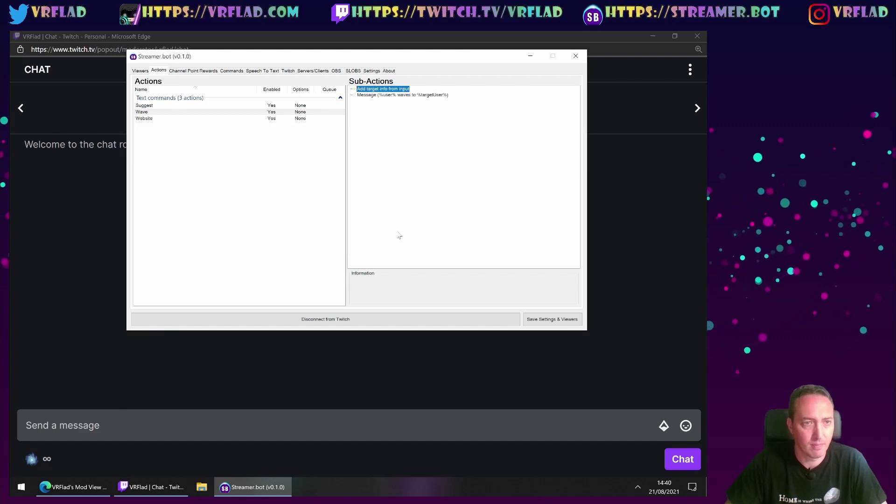
left_click(349, 434)
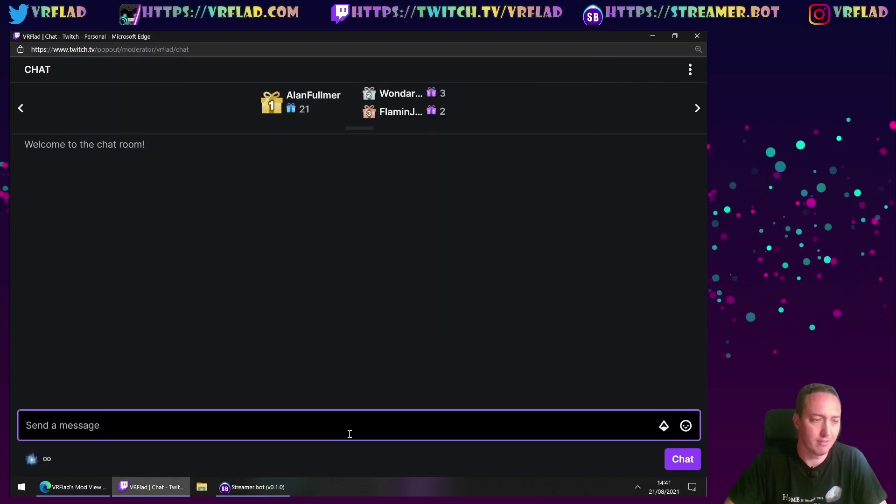
type("!wave @virtualrealitybot")
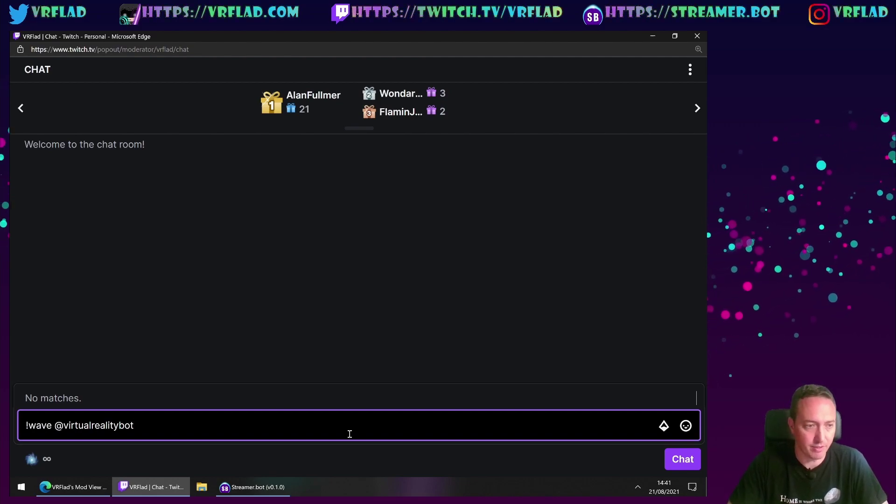
key("Escape")
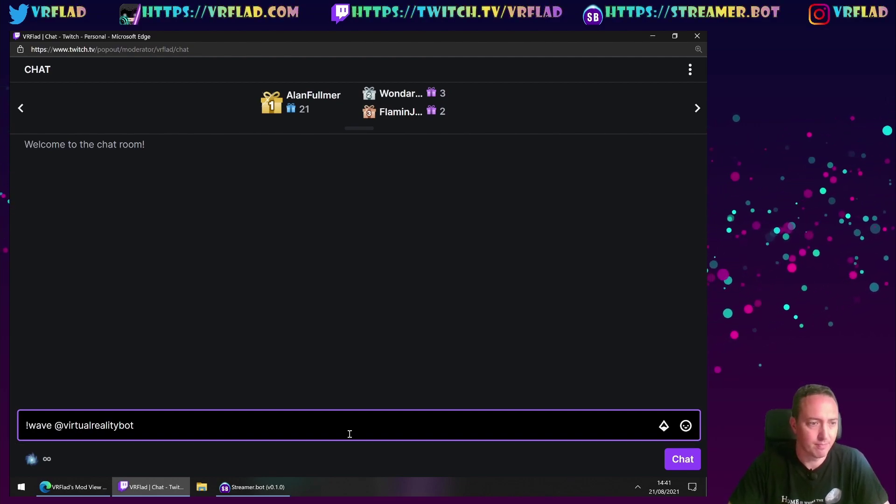
key("Return")
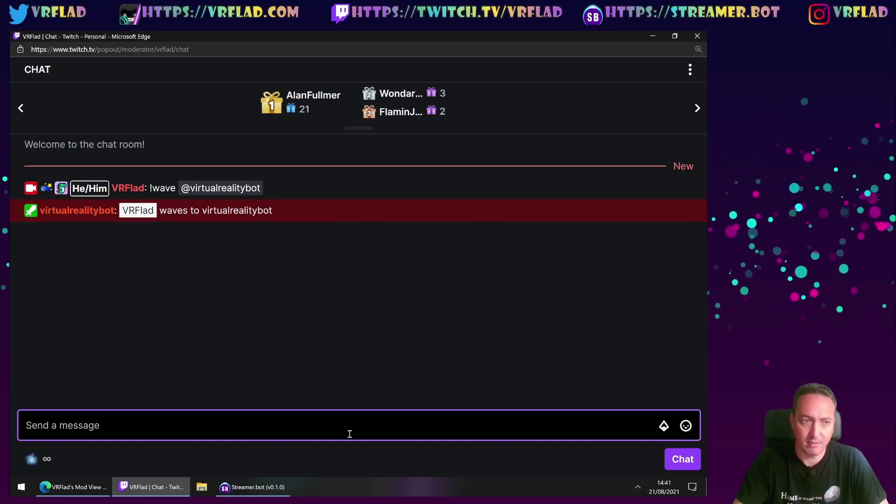
- Recall the last chat message, remove its @ sign and send it as "!wave virtualrealitybot"
key("Up")
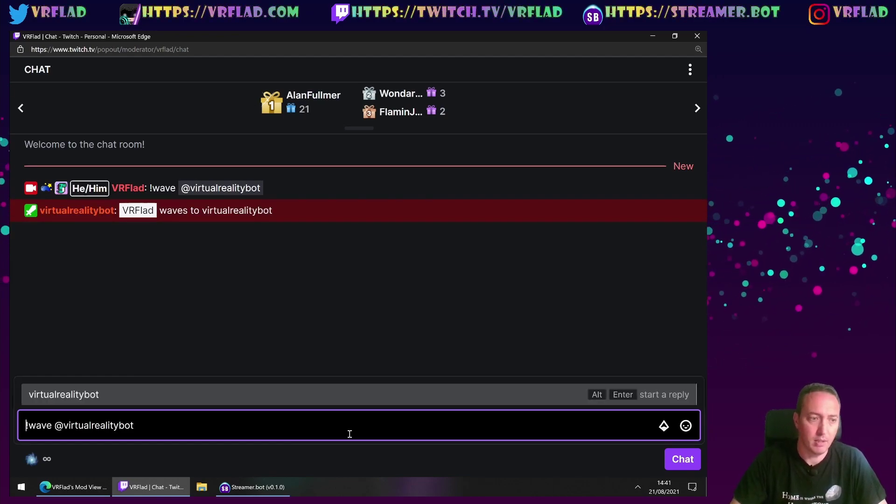
key("Delete")
key("Return")
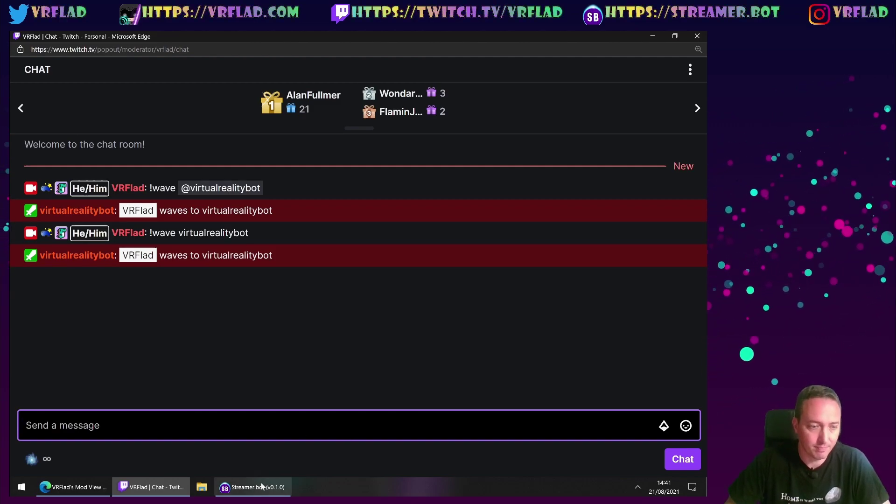
- Switch back to Streamer.bot and add an action named "Shout out" to the group "Text commands"
left_click(241, 490)
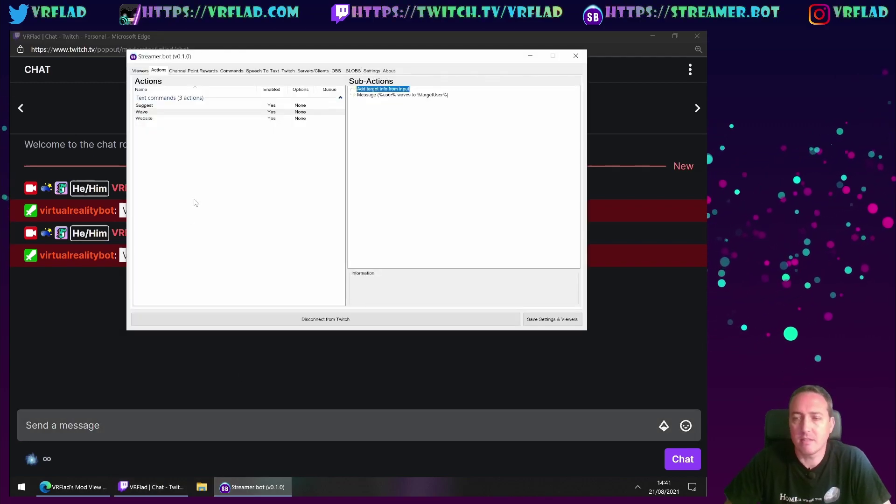
right_click(170, 150)
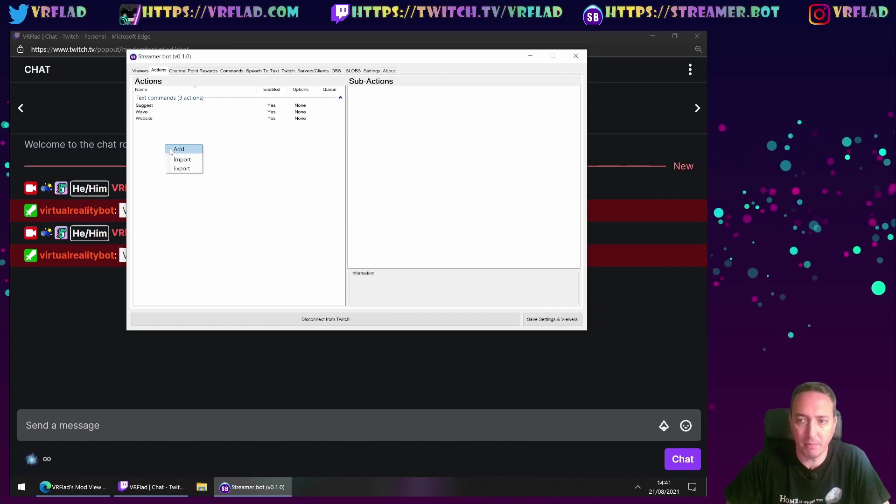
left_click(181, 149)
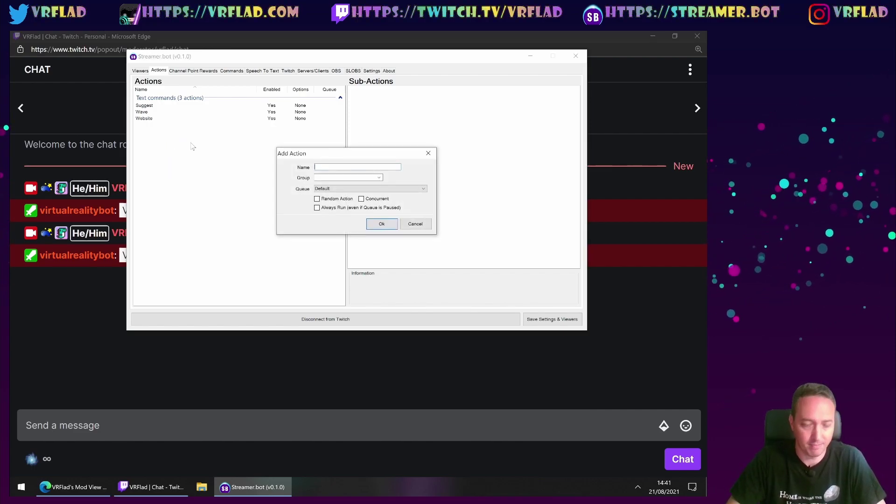
type("Shout out")
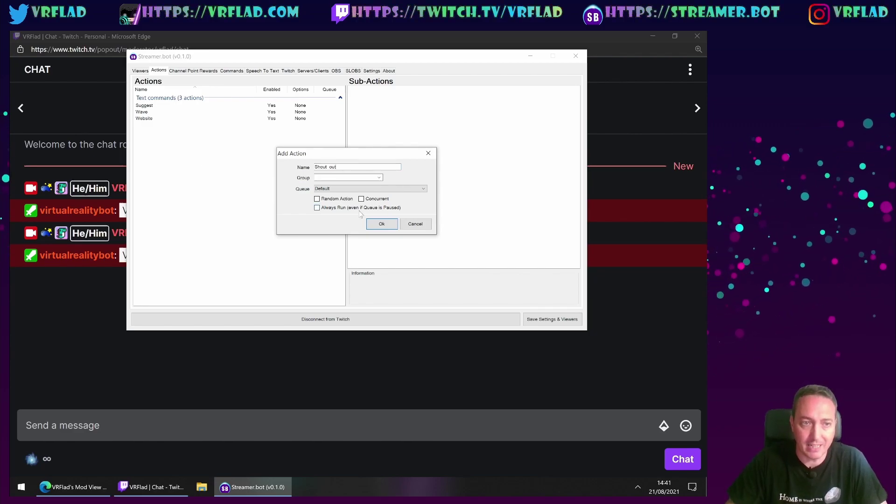
left_click(379, 178)
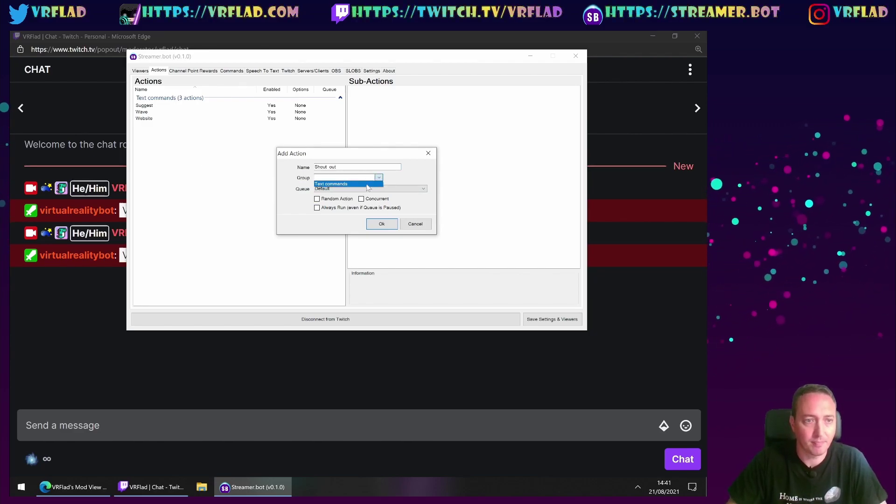
left_click(347, 184)
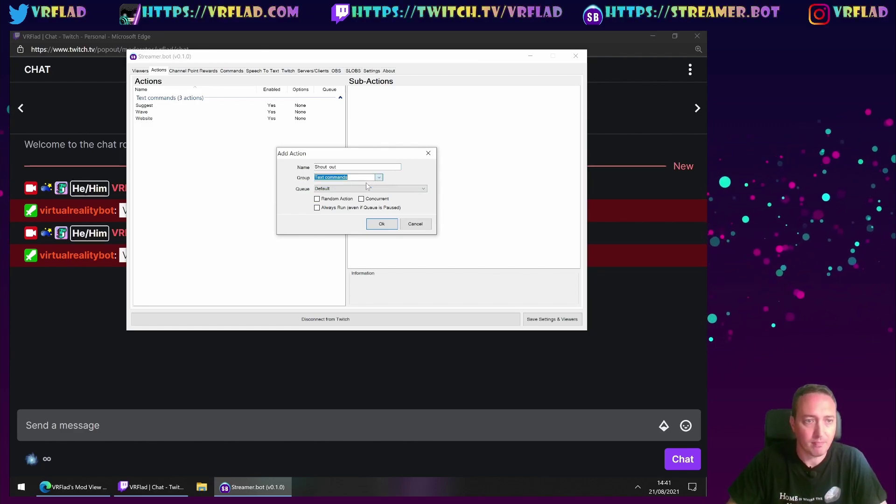
left_click(385, 227)
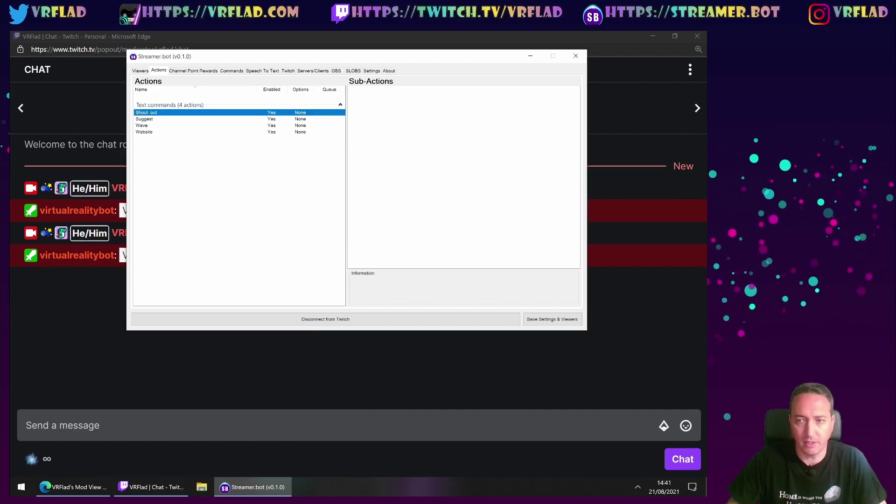
left_click(335, 34)
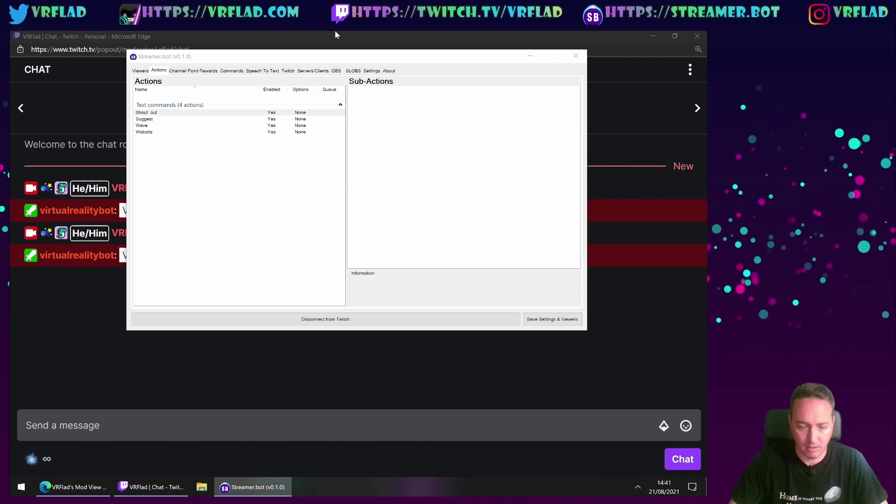
right_click(418, 99)
mouse_move(481, 105)
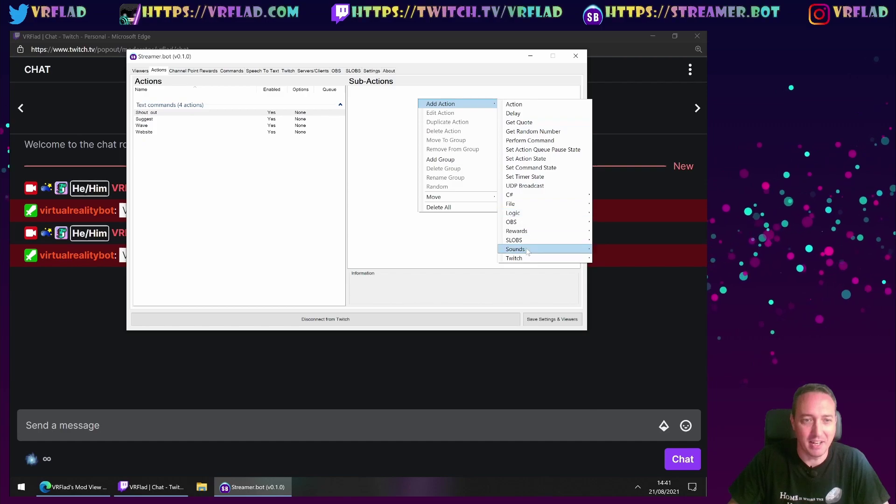
mouse_move(560, 258)
left_click(608, 279)
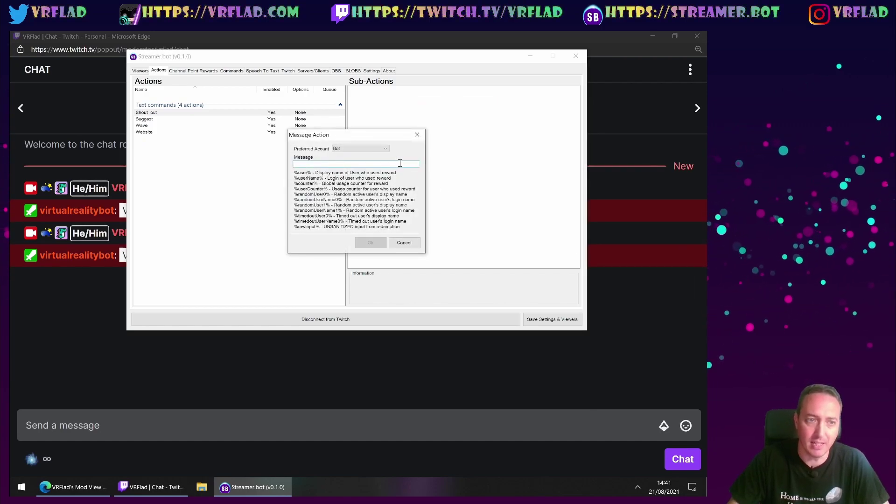
key("ctrl+v")
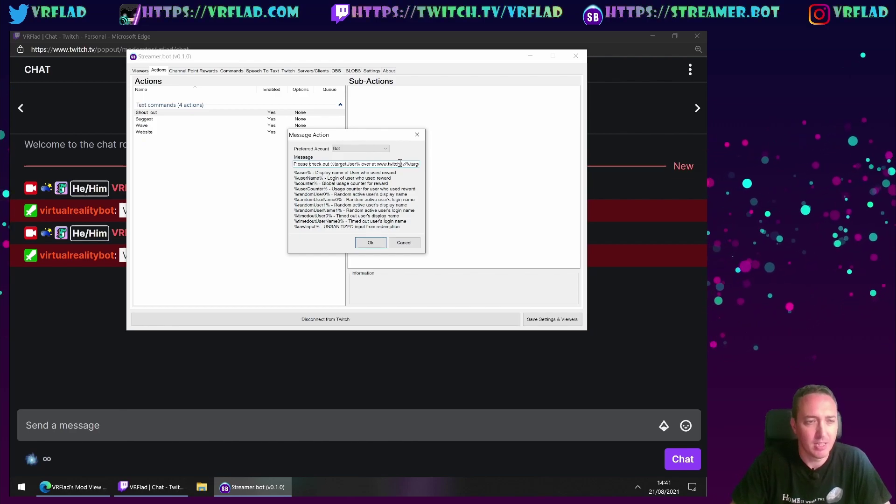
key("ctrl+shift+Right")
key("ctrl+shift+Right")
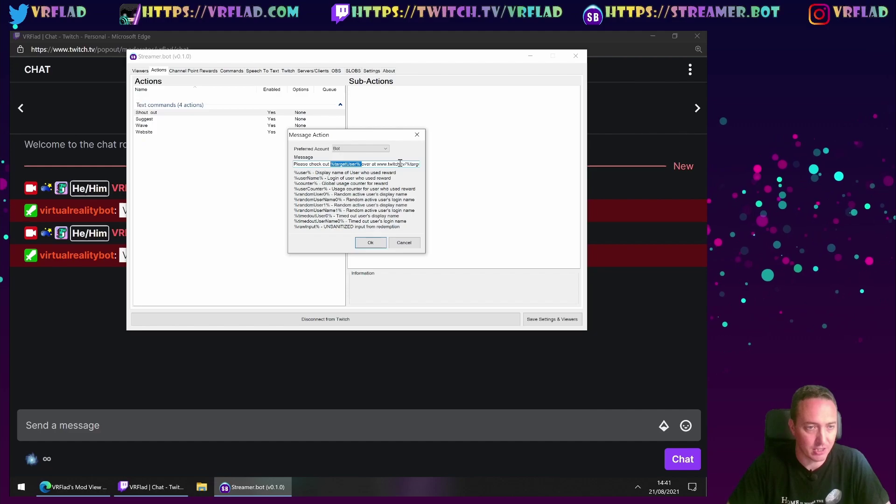
left_click(400, 162)
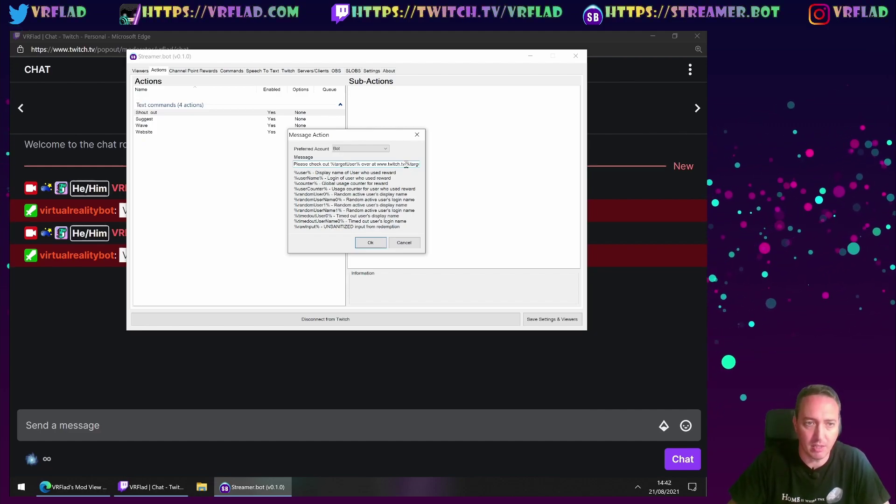
key("ctrl+Right")
key("ctrl+Right")
key("ctrl+Right")
key("ctrl+Right")
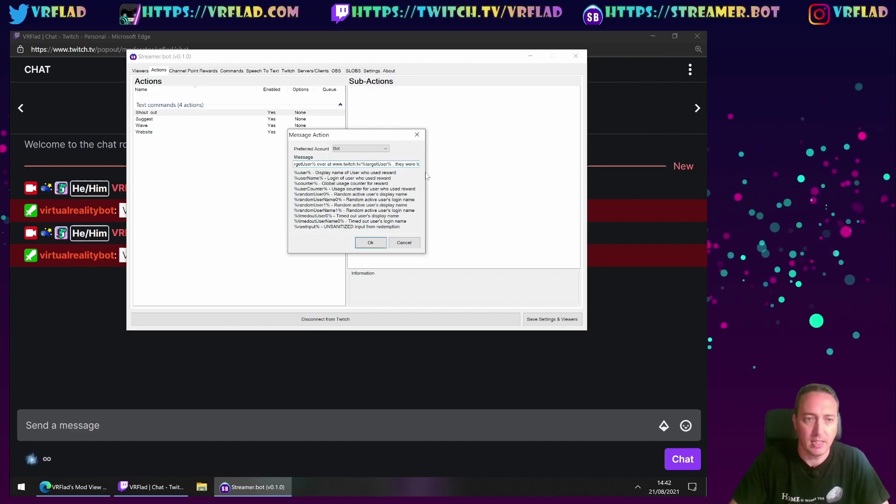
key("ctrl+Right")
key("ctrl+Right")
key("ctrl+Right")
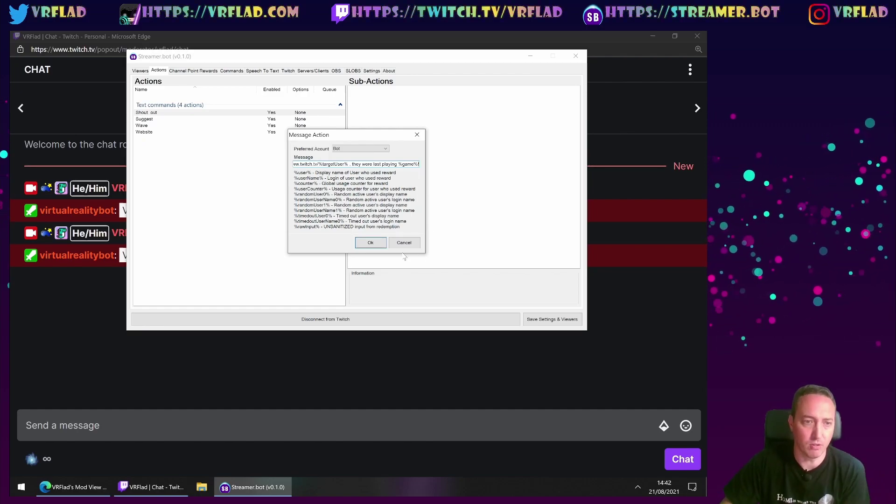
left_click(382, 247)
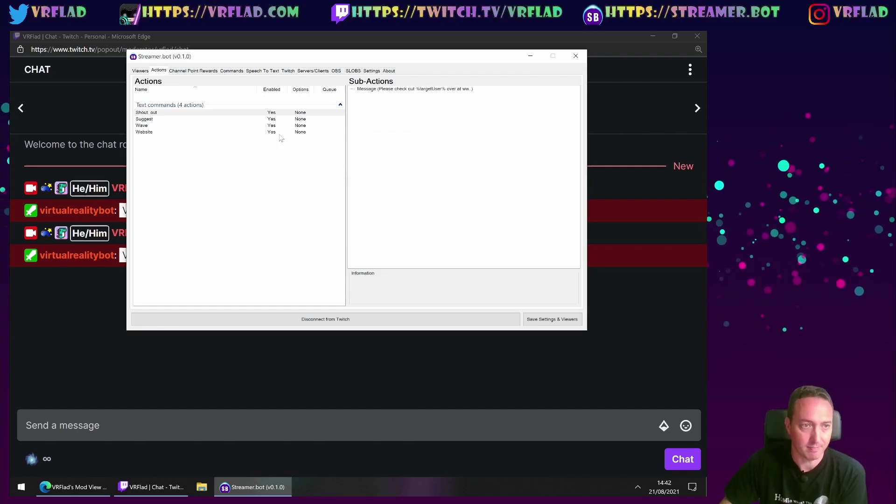
- Add a Twitch "Get User Info for Target" sub-action to the Shout out action, taking the target from the input
right_click(369, 97)
mouse_move(419, 104)
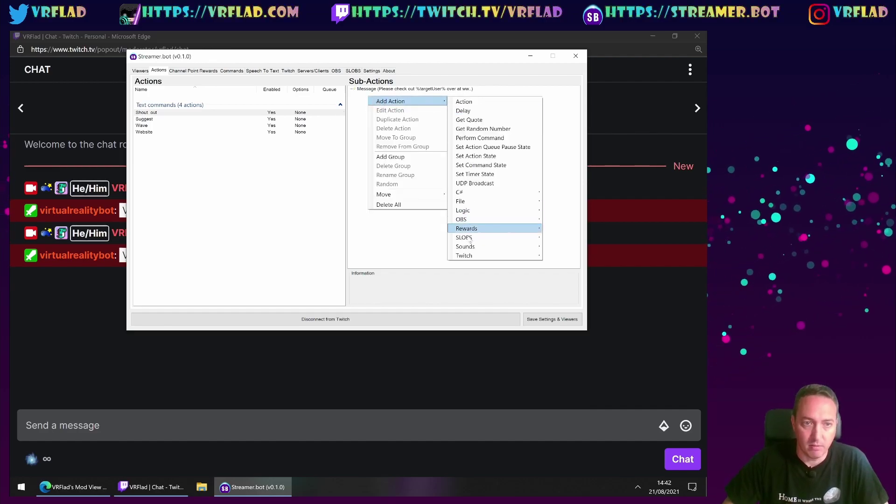
mouse_move(537, 257)
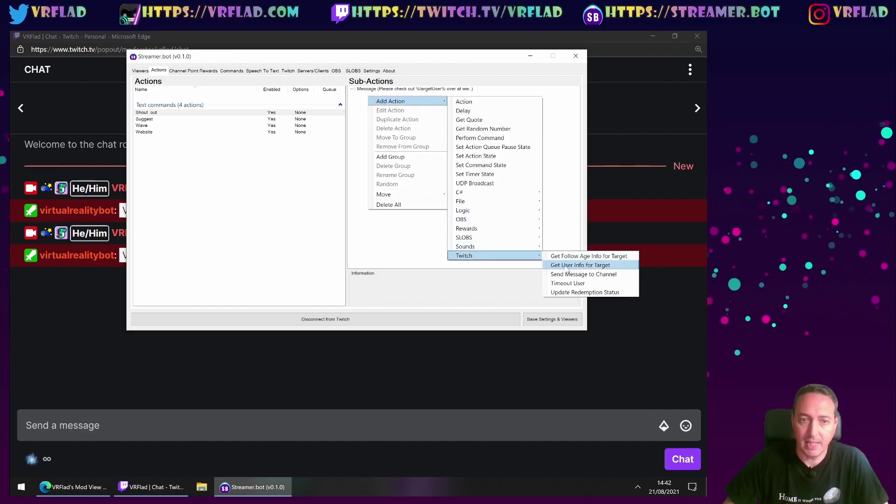
left_click(566, 265)
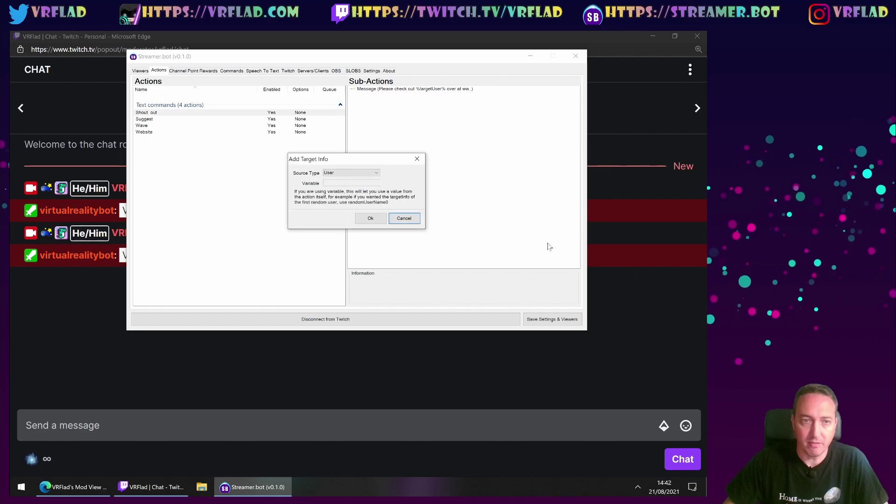
left_click(377, 173)
left_click(362, 189)
left_click(370, 217)
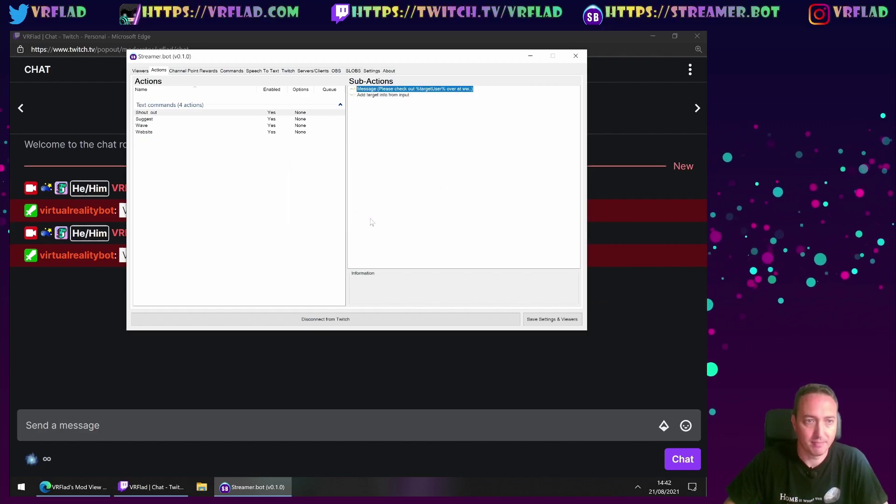
- Move the target info sub-action above the message sub-action in the Shout out action
left_click(391, 95)
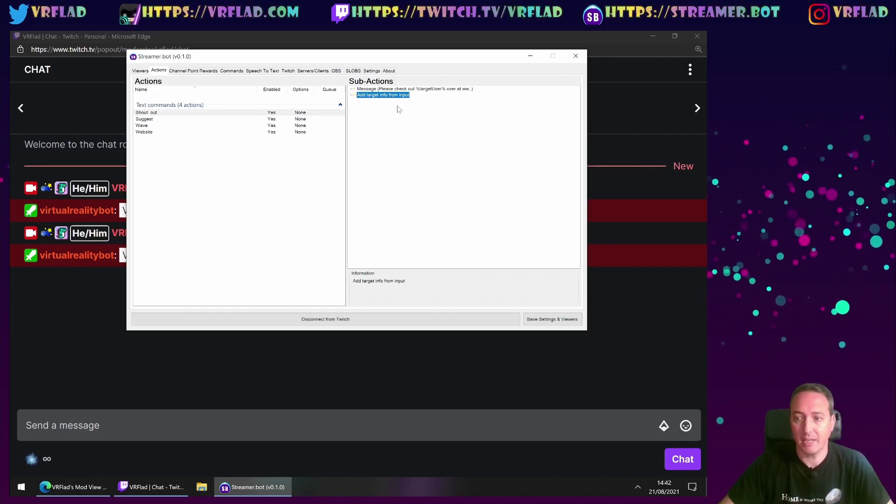
right_click(373, 96)
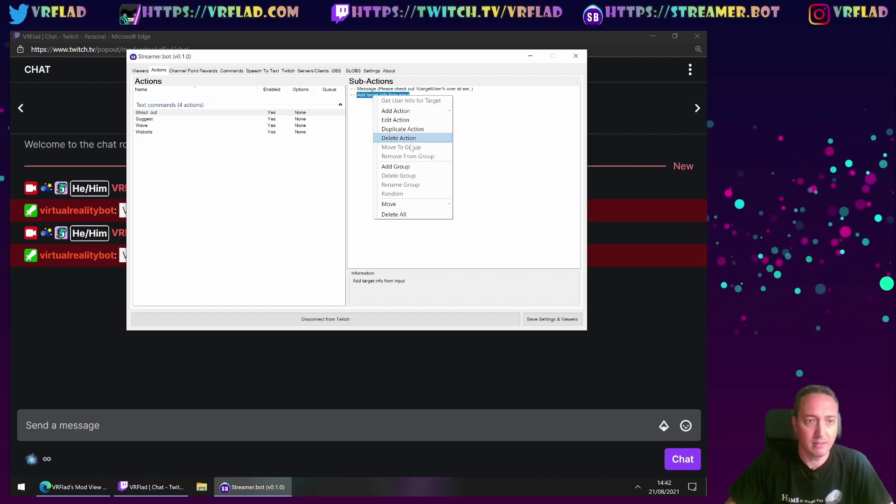
mouse_move(439, 204)
left_click(463, 213)
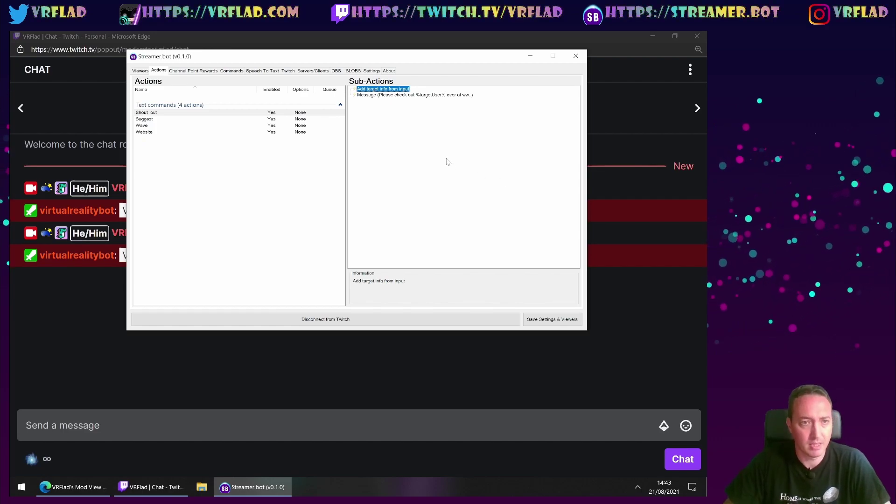
- Create the command "!so" in the group "text command", linked to the Shout out action and allowed only for Moderators
left_click(240, 71)
right_click(216, 139)
left_click(218, 145)
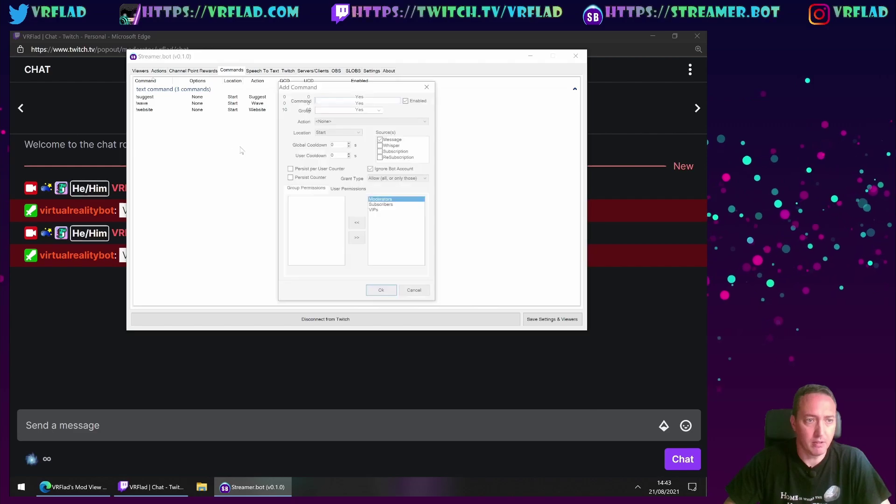
type("!so")
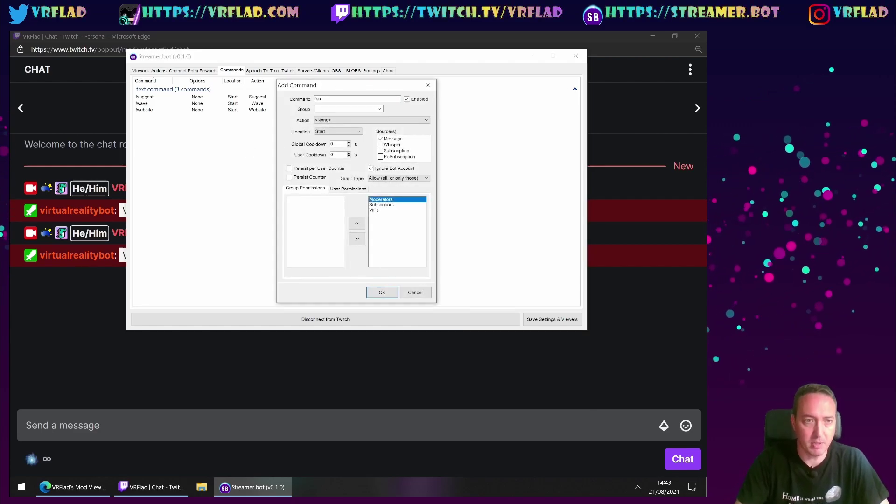
left_click(378, 110)
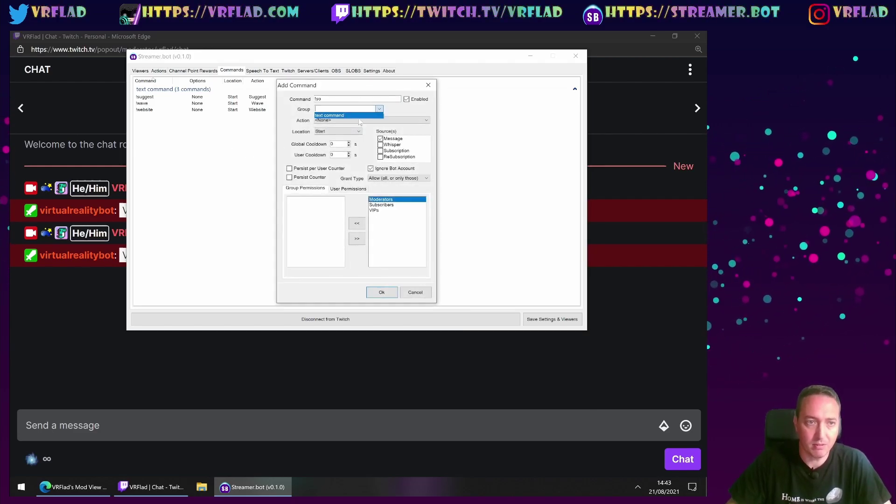
left_click(348, 118)
left_click(350, 120)
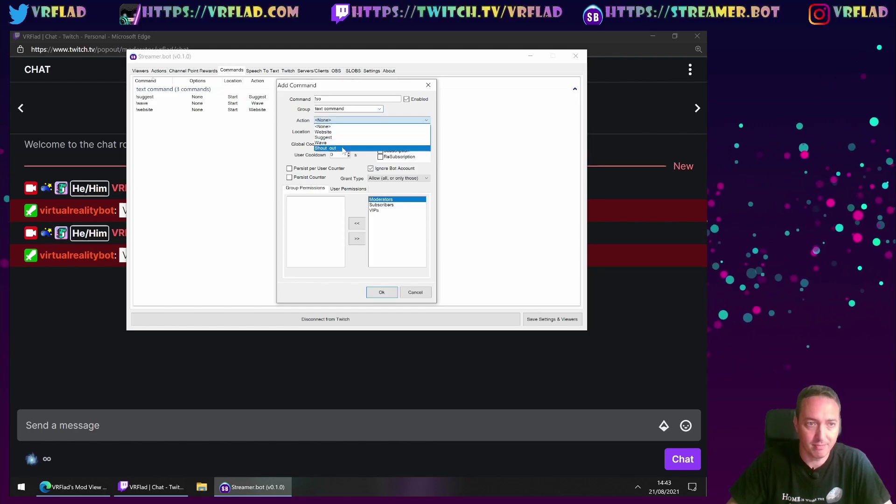
left_click(344, 148)
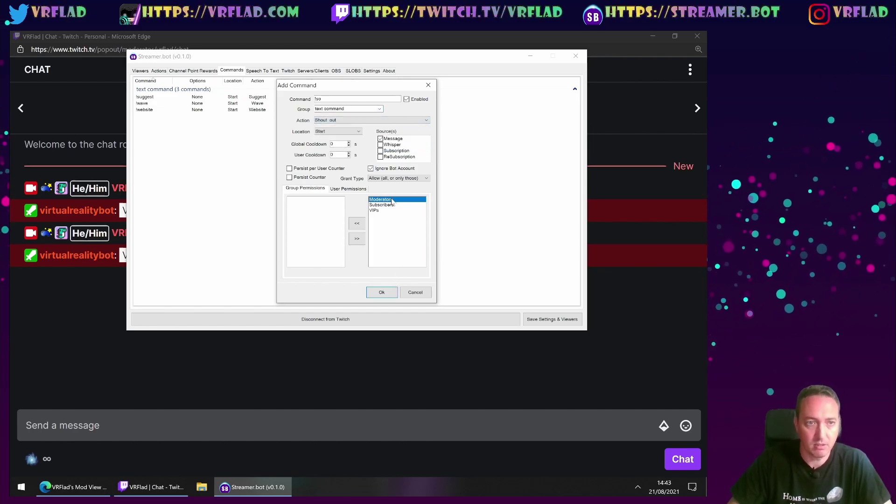
left_click(356, 223)
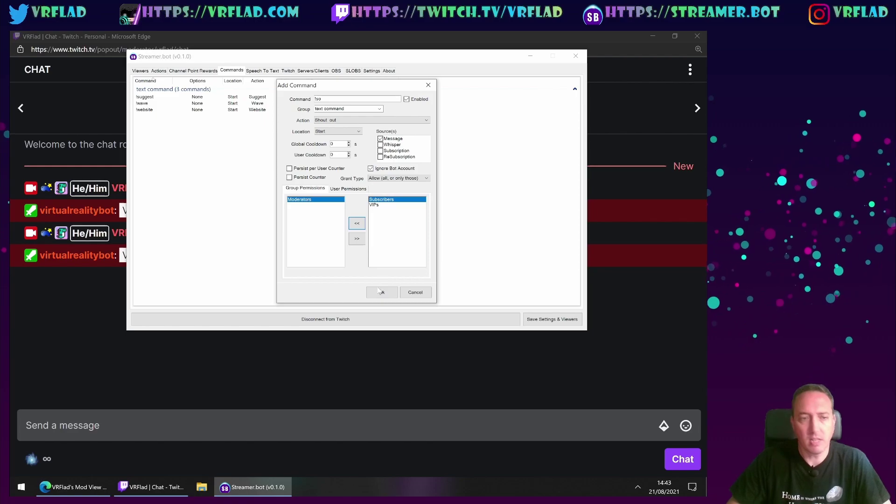
left_click(381, 293)
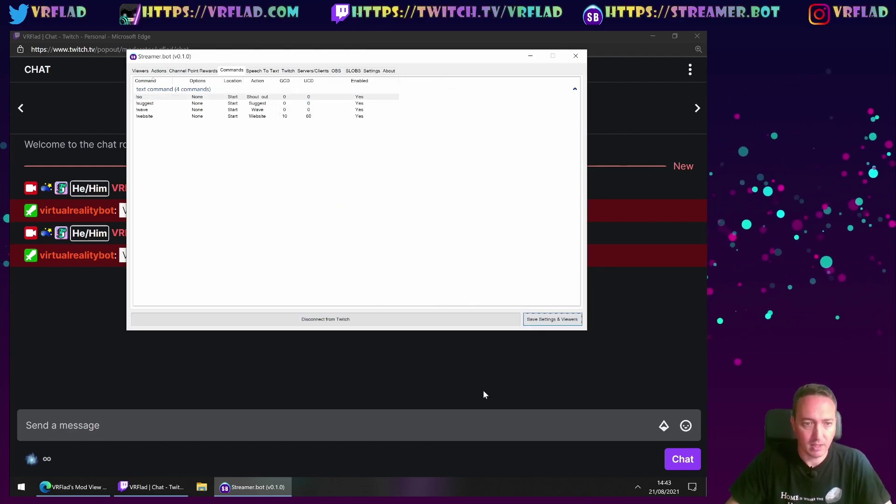
left_click(468, 425)
type("!so")
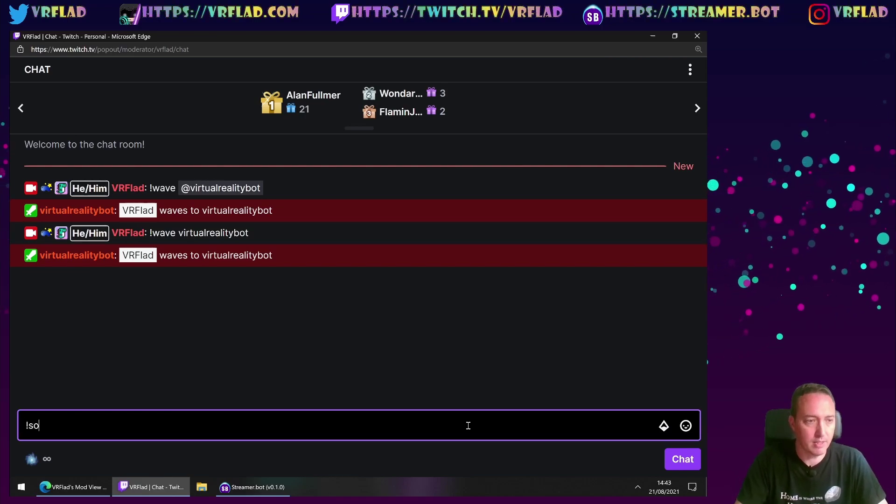
type(" @v")
key("Down")
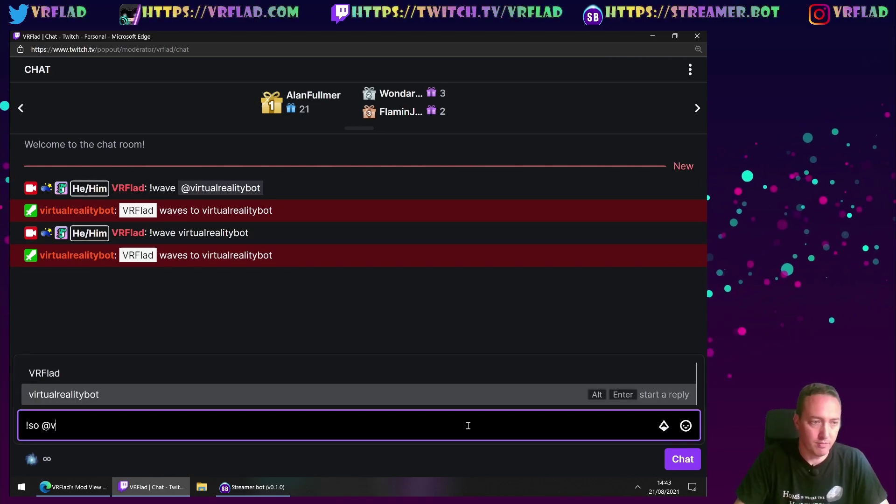
key("Return")
key("Return")
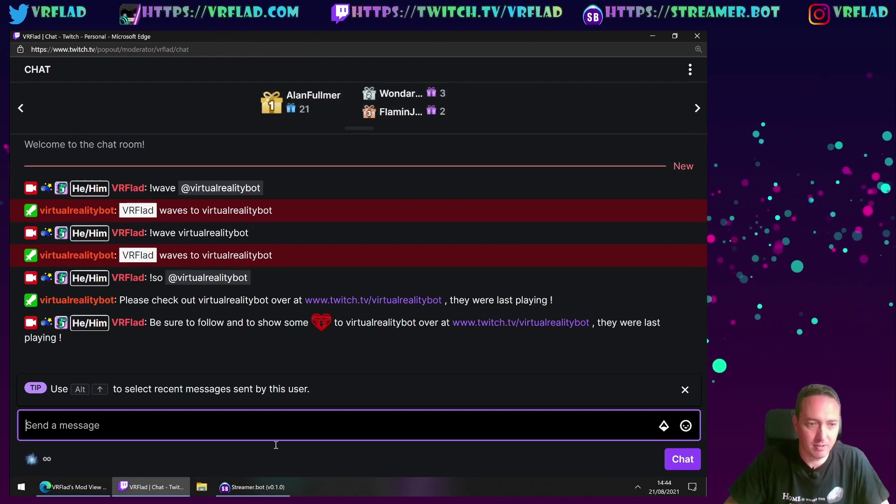
key("alt+Up")
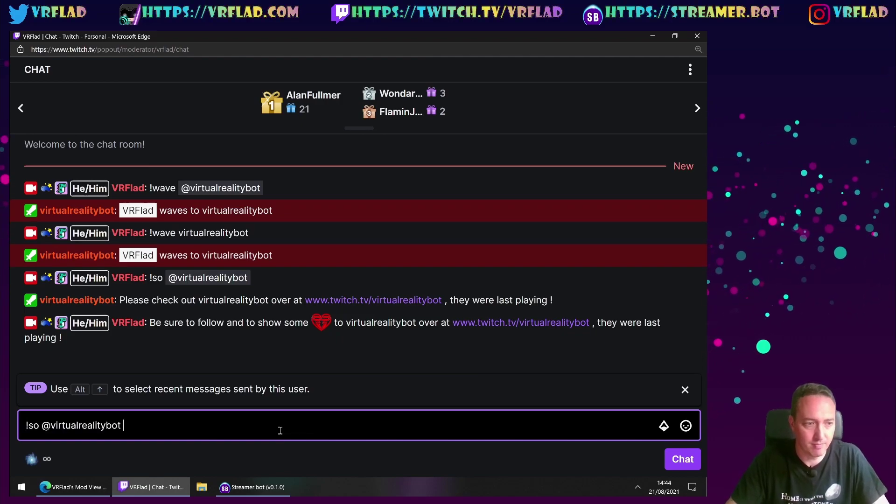
key("ctrl+shift+Left")
type("VRFlad")
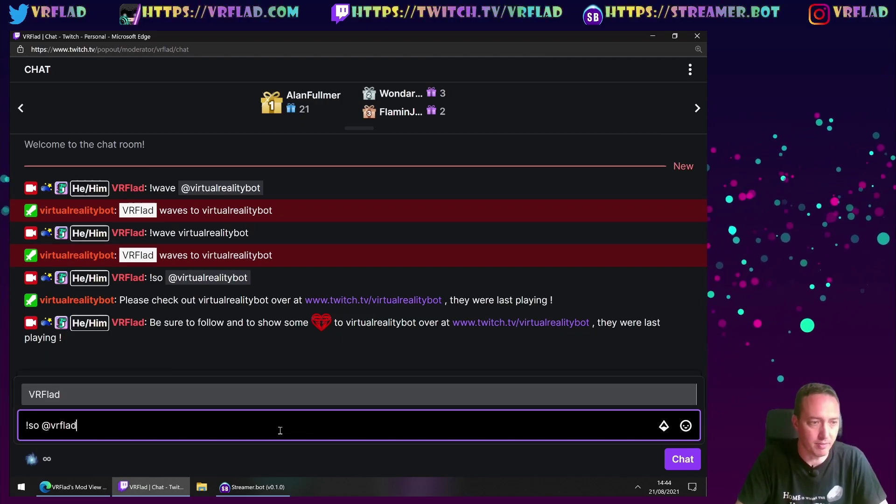
key("Return")
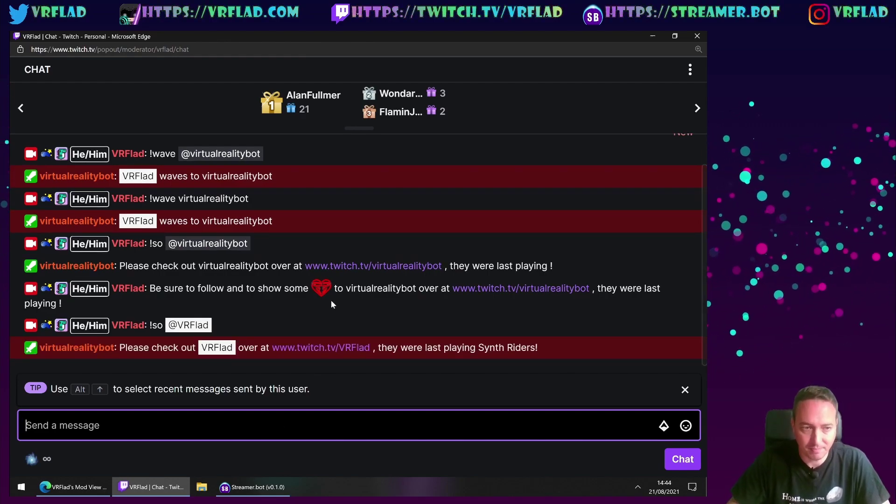
- Switch to Streamer.bot and start a Logic If sub-action after the target info sub-action of the Shout out action
left_click(249, 487)
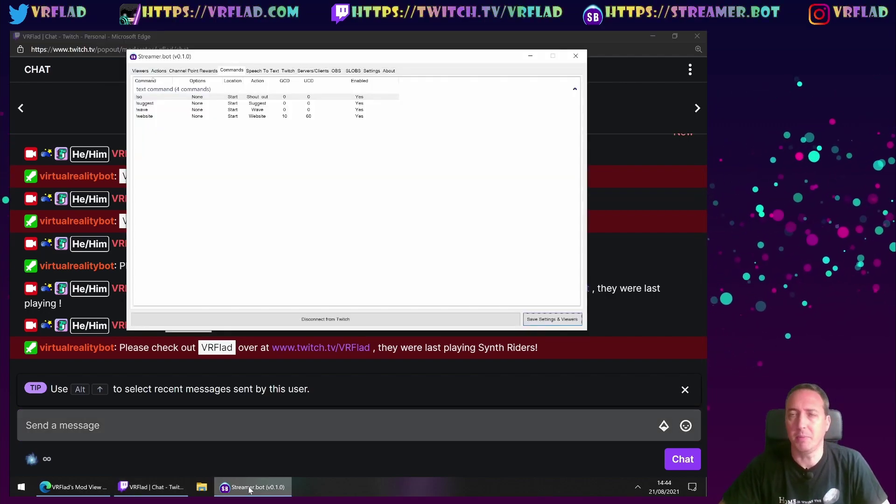
left_click(158, 70)
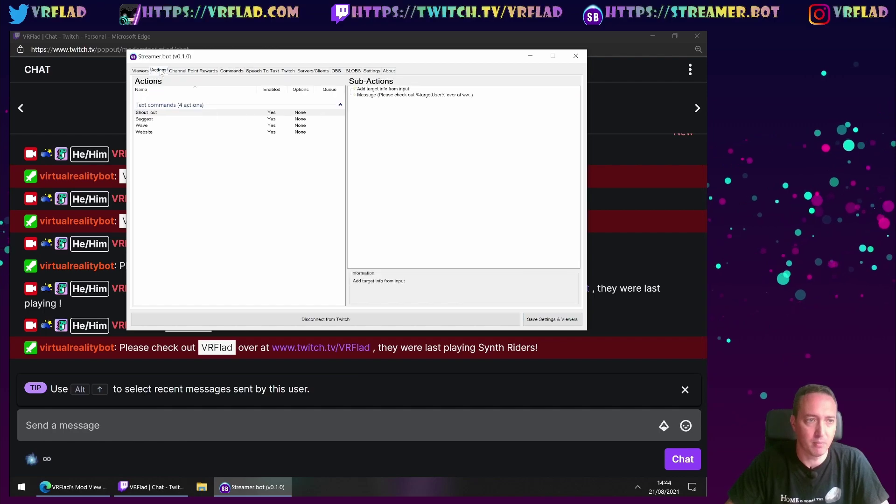
left_click(371, 89)
right_click(374, 92)
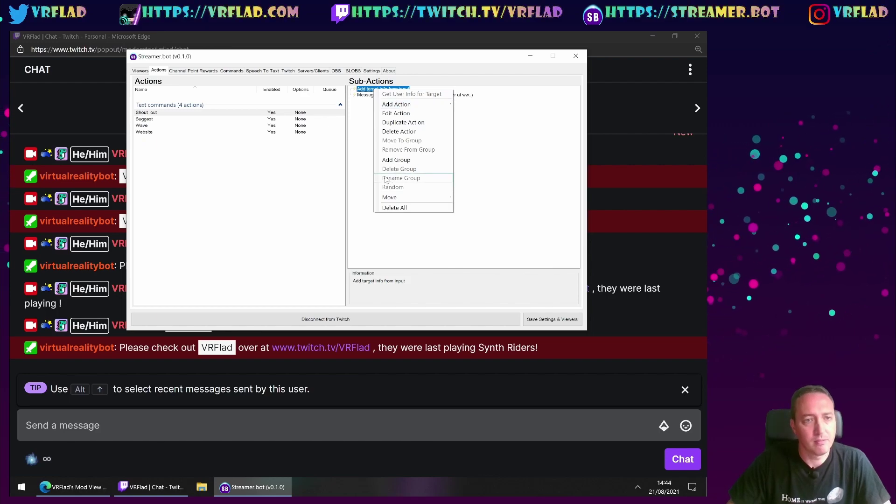
mouse_move(411, 105)
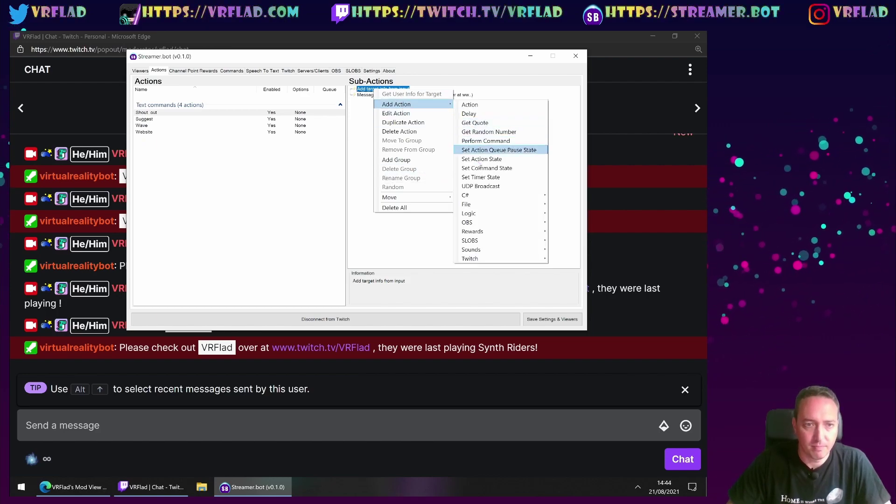
mouse_move(485, 216)
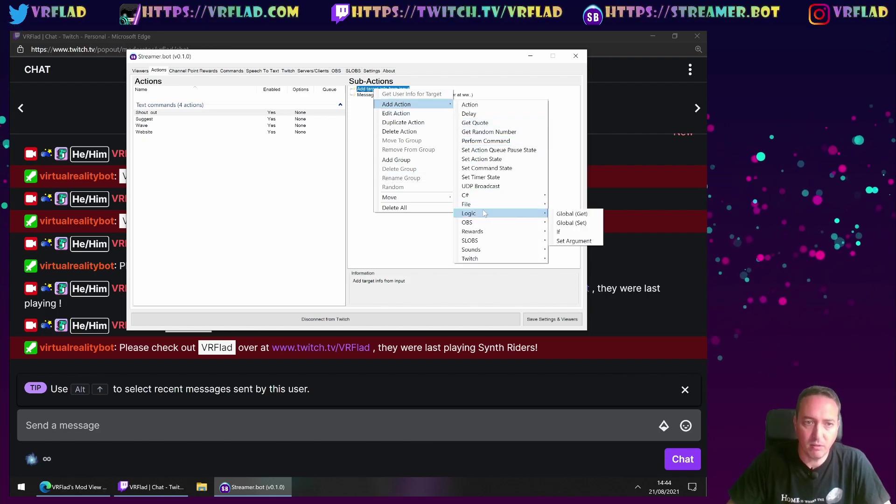
left_click(562, 234)
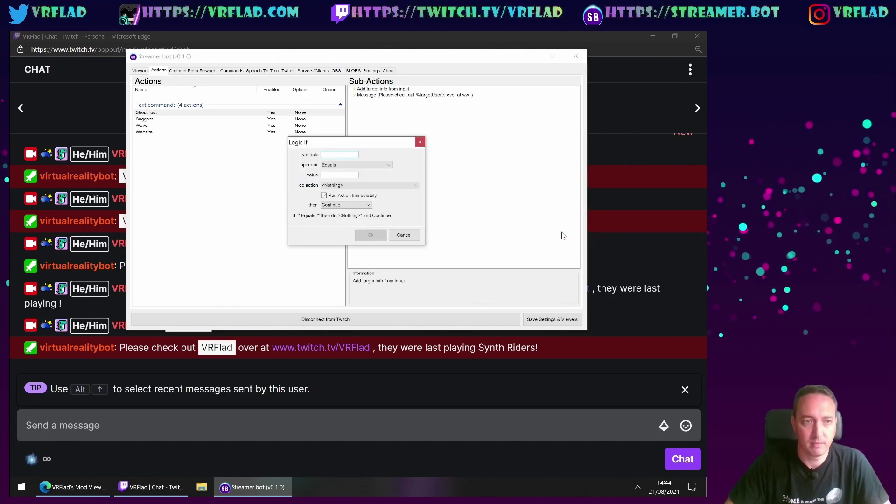
- Add the If condition with variable "game", operator Equals, an empty value and action <Nothing>, ending in Break
type("game")
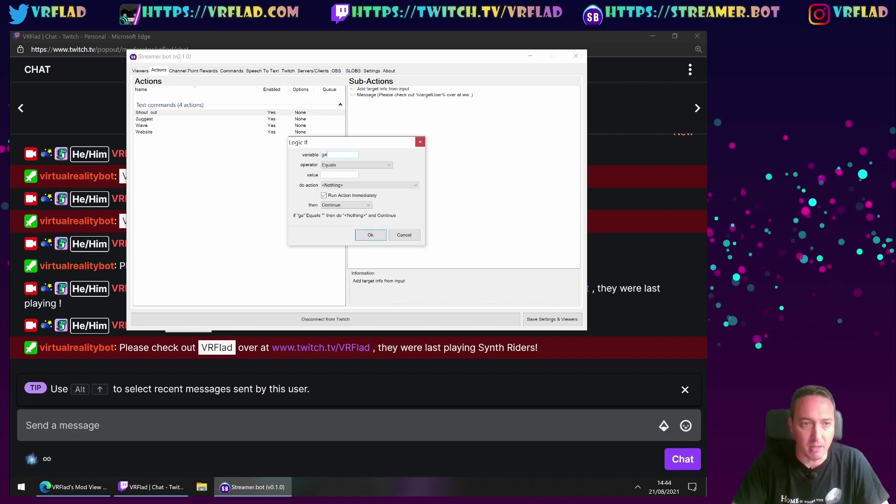
left_click(387, 167)
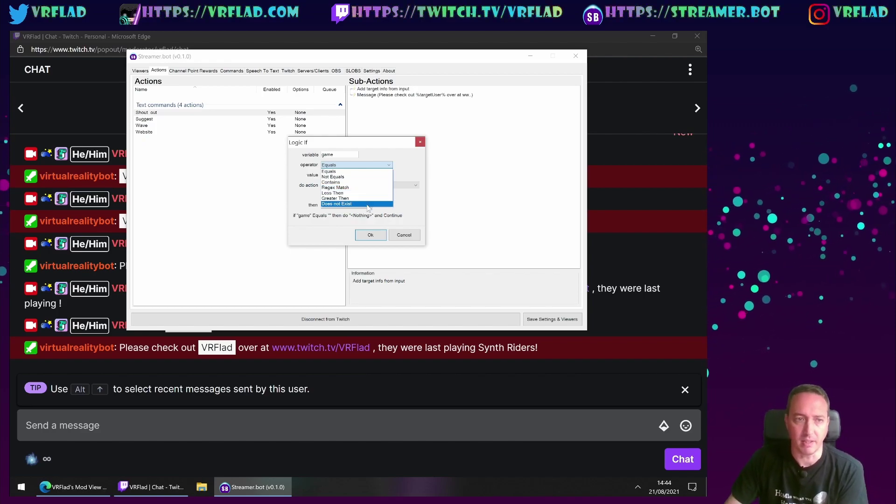
left_click(379, 166)
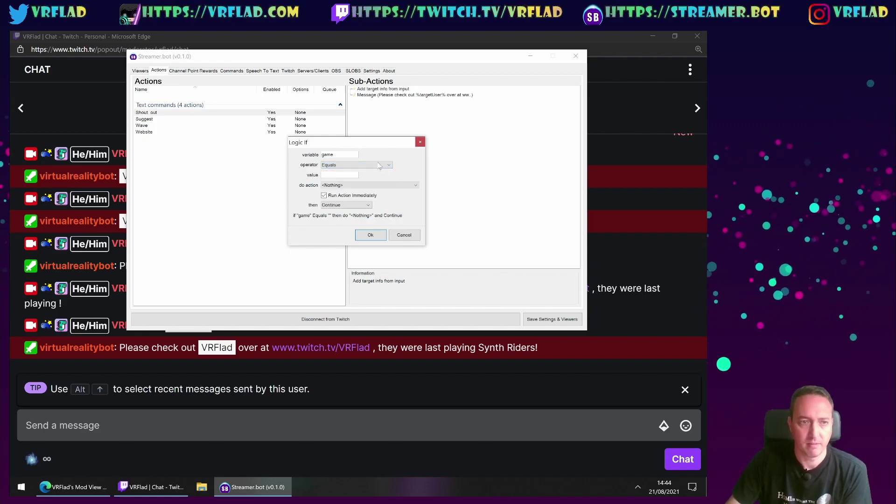
left_click(355, 186)
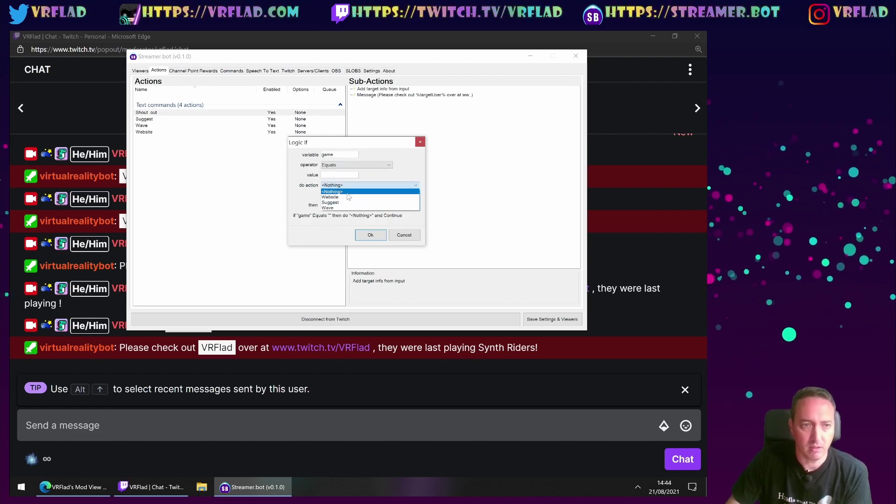
left_click(348, 194)
left_click(348, 205)
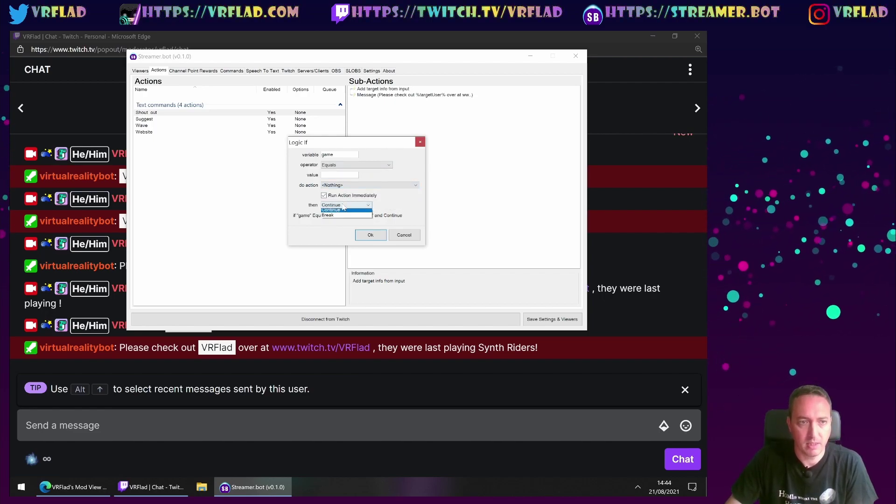
left_click(341, 216)
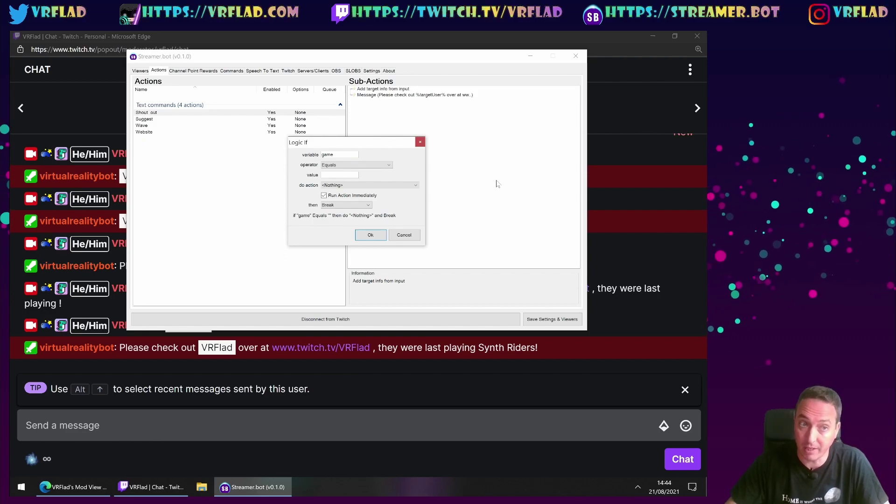
left_click(377, 235)
left_click(403, 95)
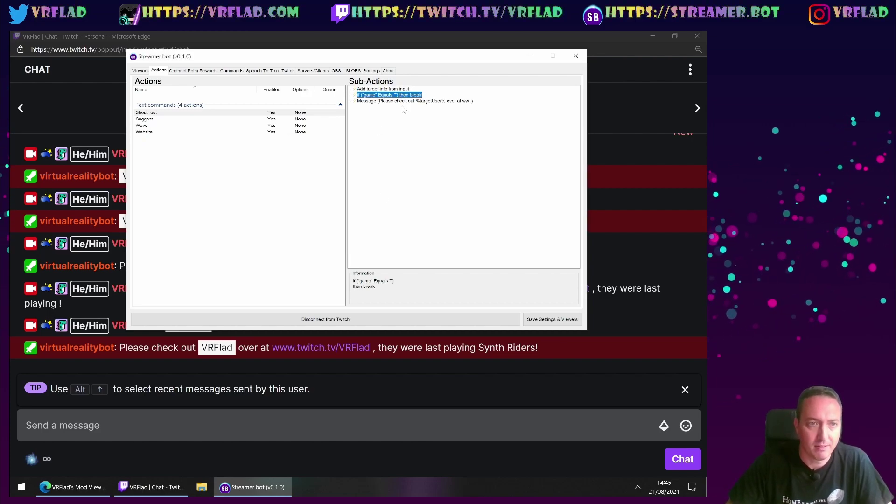
key("Up")
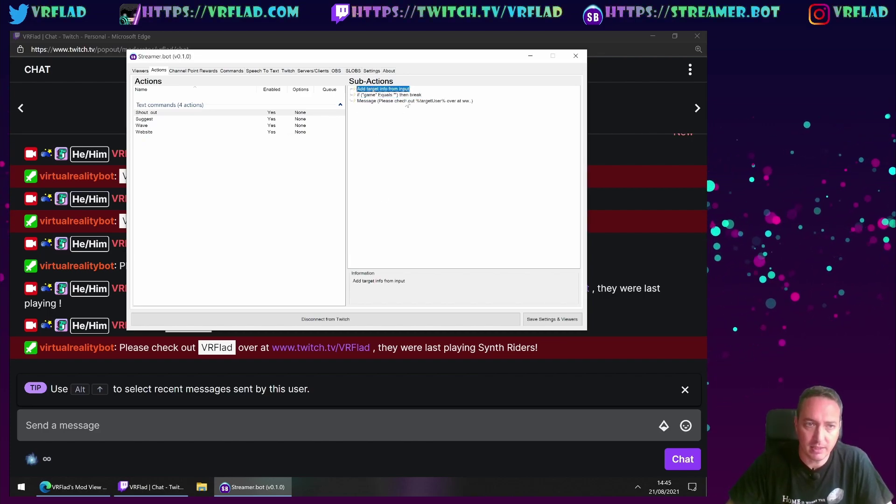
key("Down")
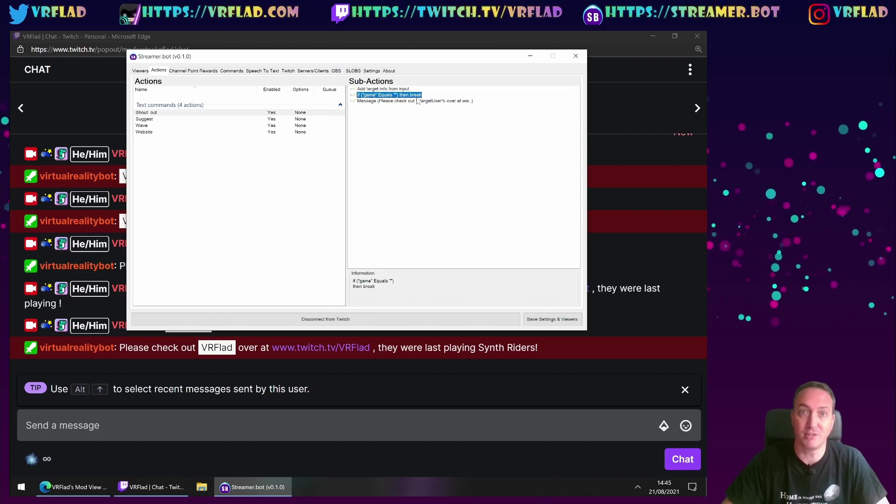
left_click(359, 32)
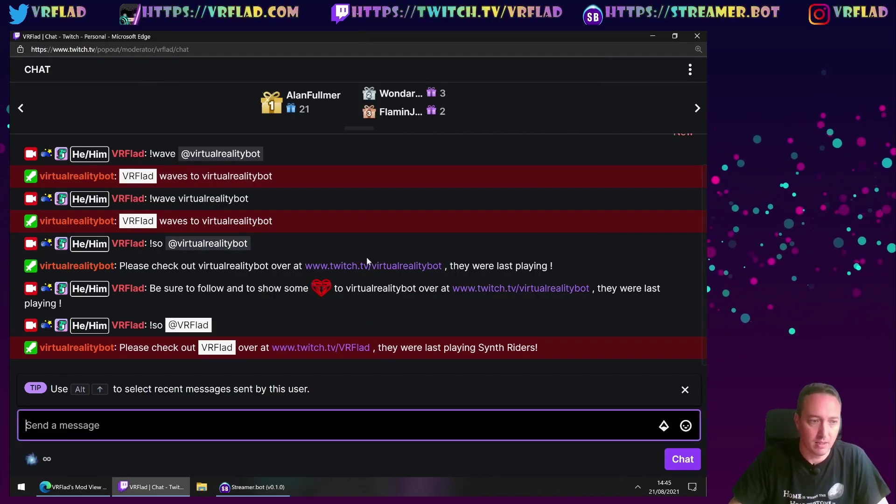
key("alt+Up")
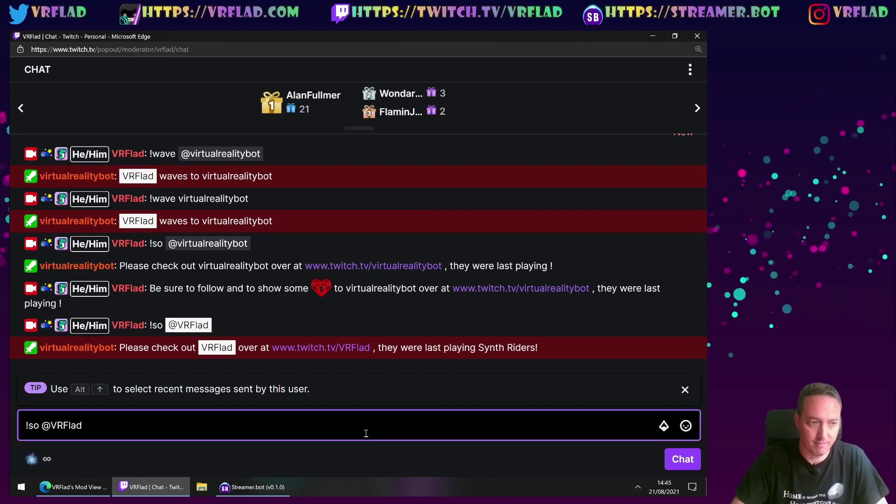
key("Return")
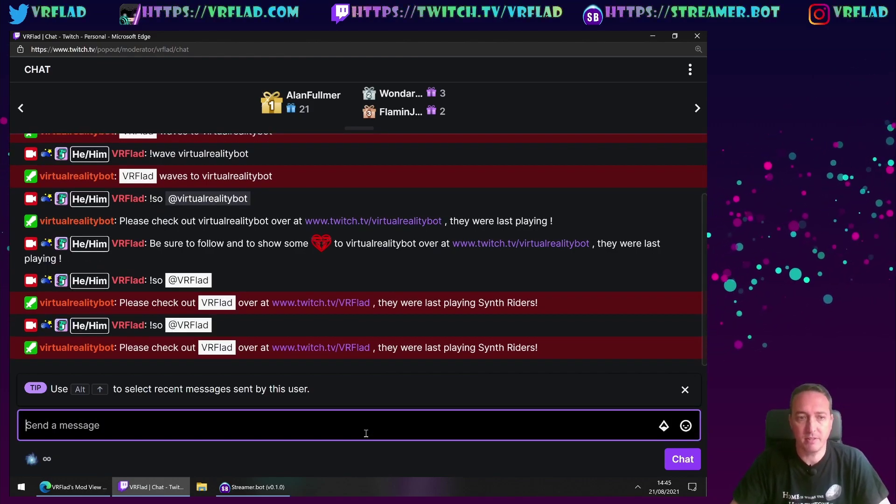
- Recall the earlier "!wave virtualrealitybot" message, replace its command with "so" and send it
key("Up")
key("Up")
key("Up")
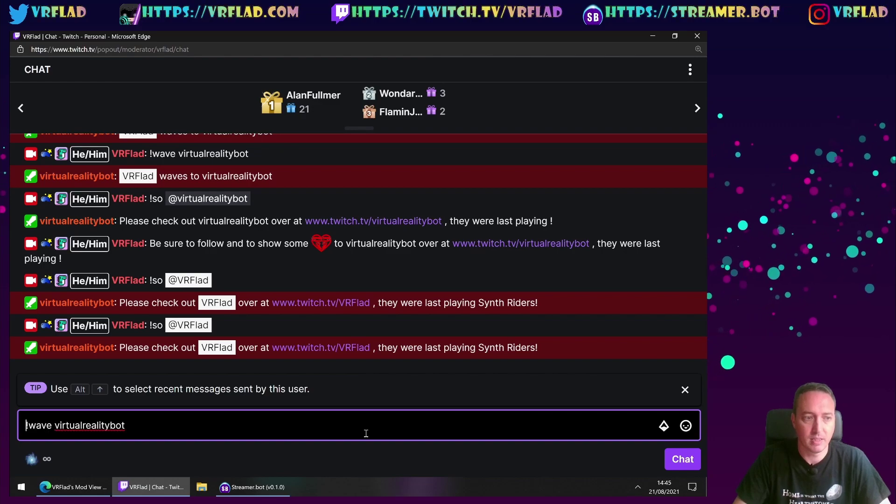
key("Right")
key("ctrl+shift+Right")
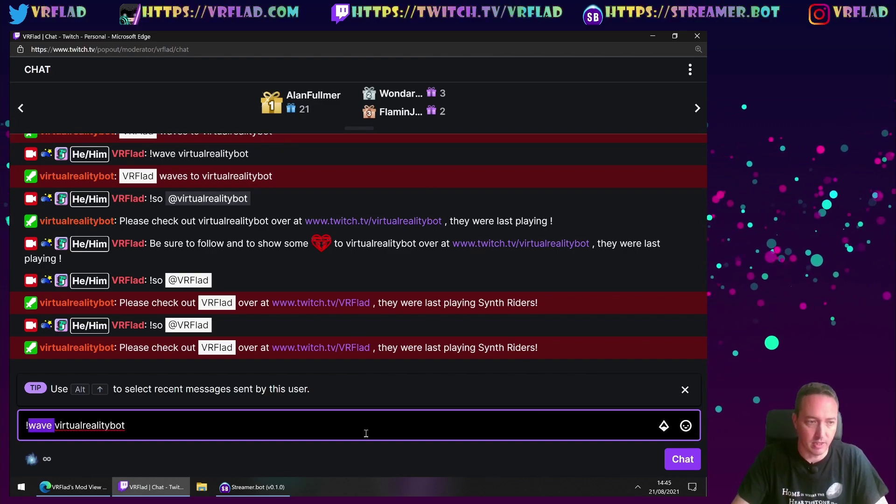
type("so")
key("Return")
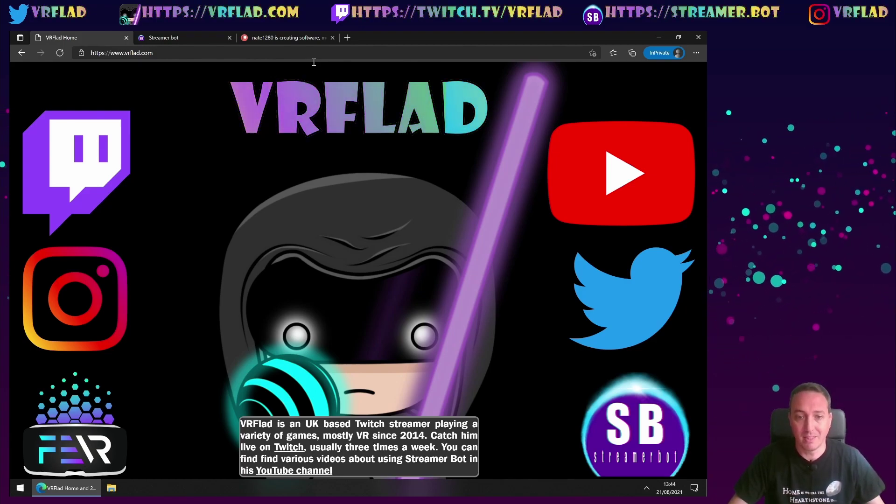
- Show the nate1280 Patreon page in the browser
key("ctrl+3")
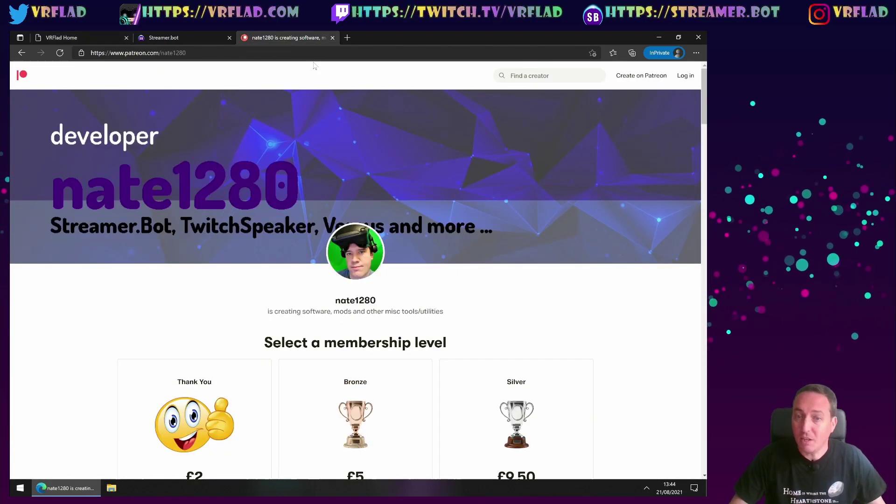